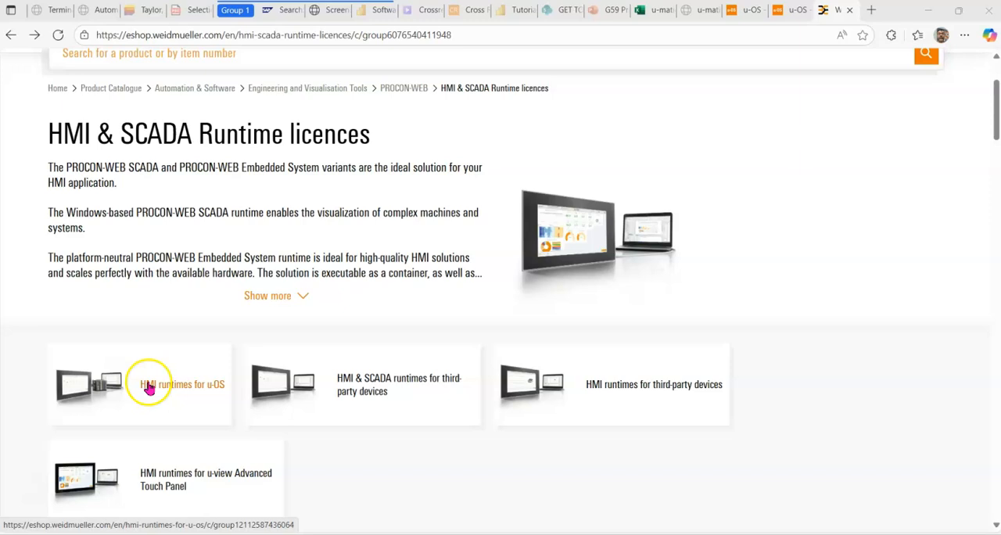
Step: Open the HMI runtimes for u-OS category and examine its licence variants by process variables and number of HMI devices
left_click(149, 387)
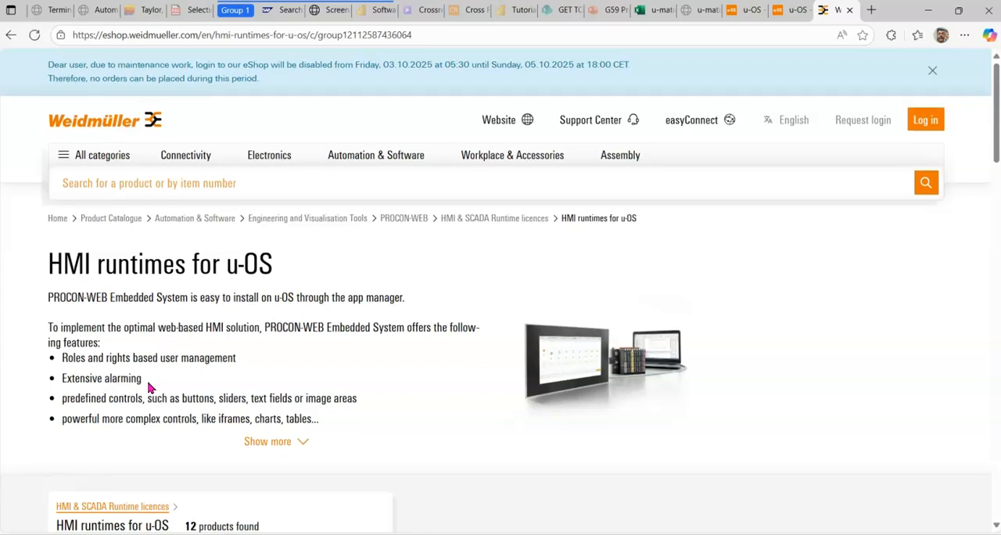
scroll(148, 386, "down", 4)
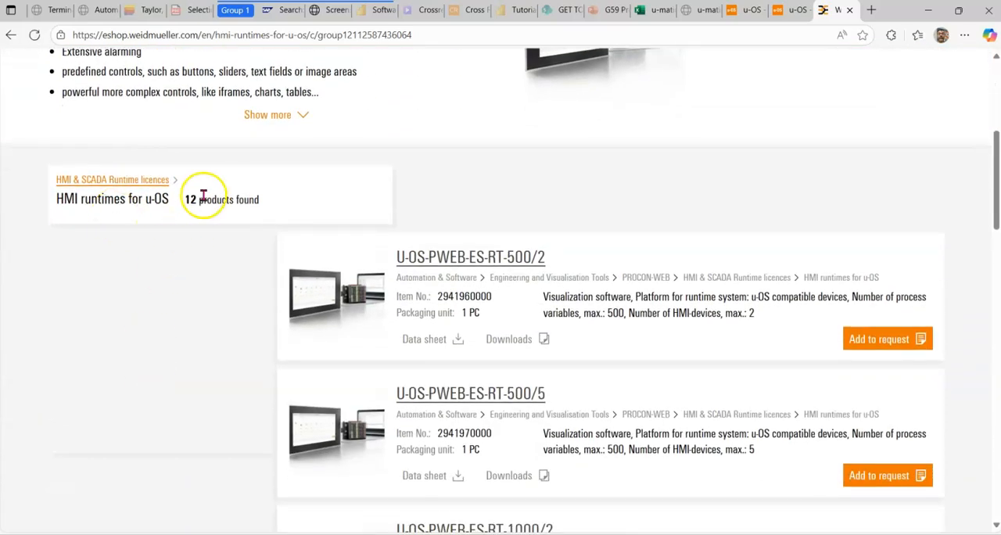
scroll(469, 286, "down", 2)
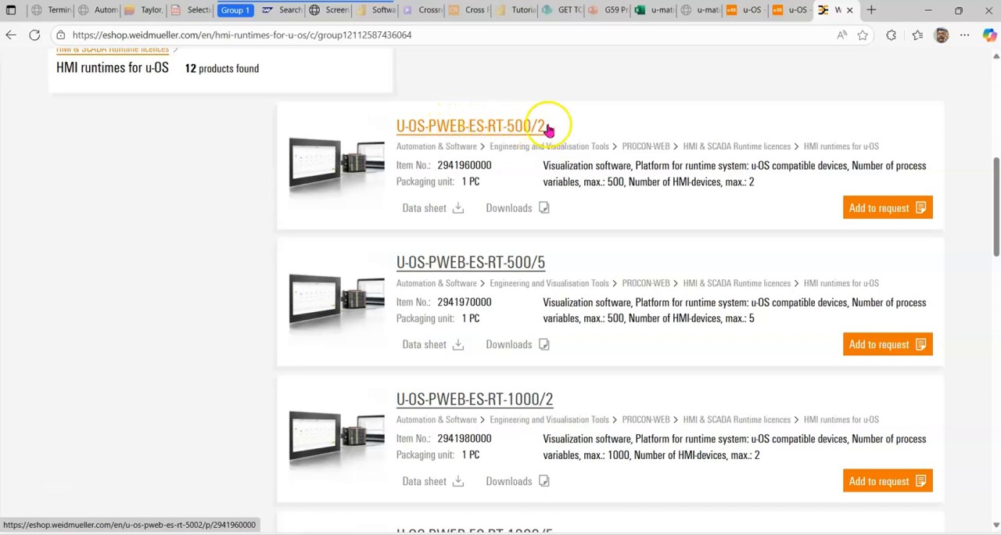
scroll(516, 188, "down", 4)
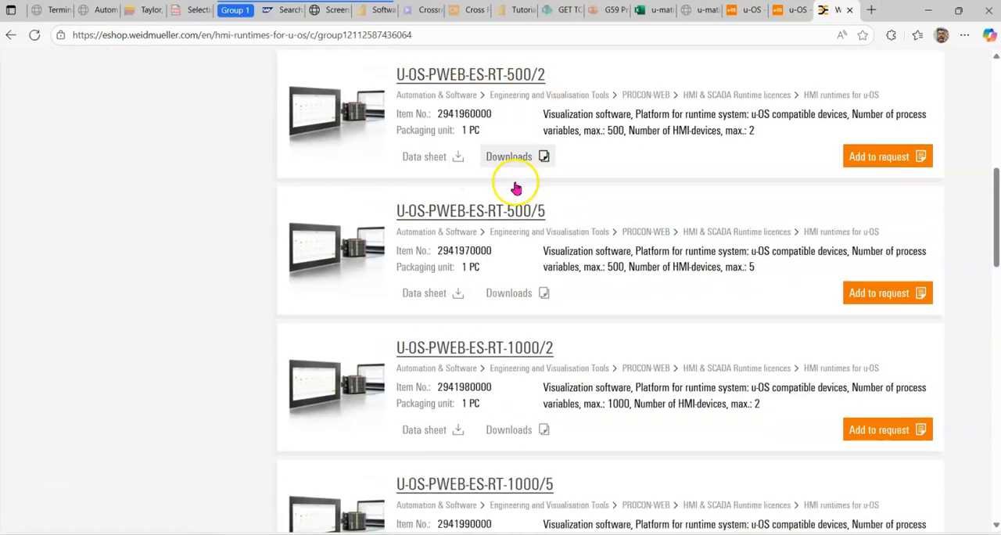
scroll(516, 188, "down", 12)
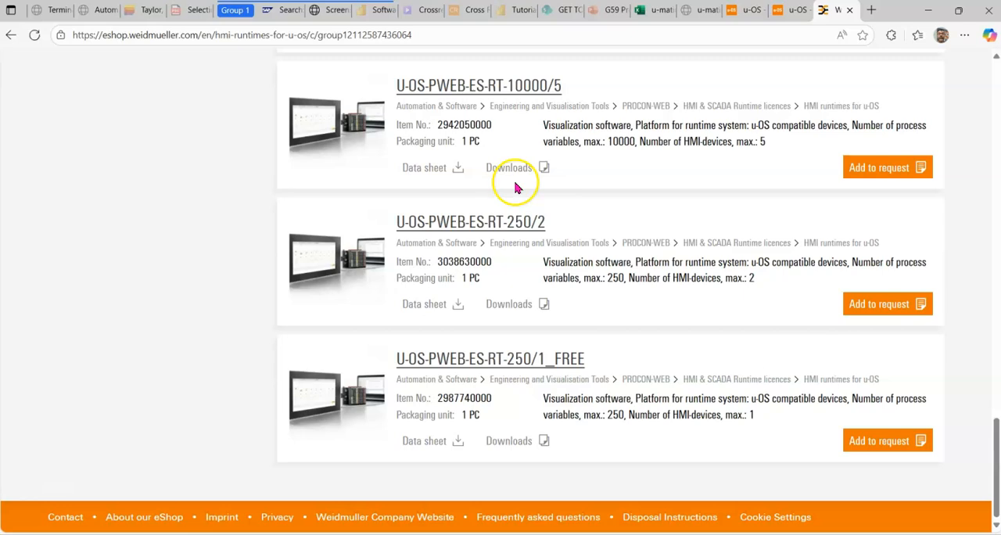
scroll(516, 186, "up", 2)
scroll(521, 238, "up", 2)
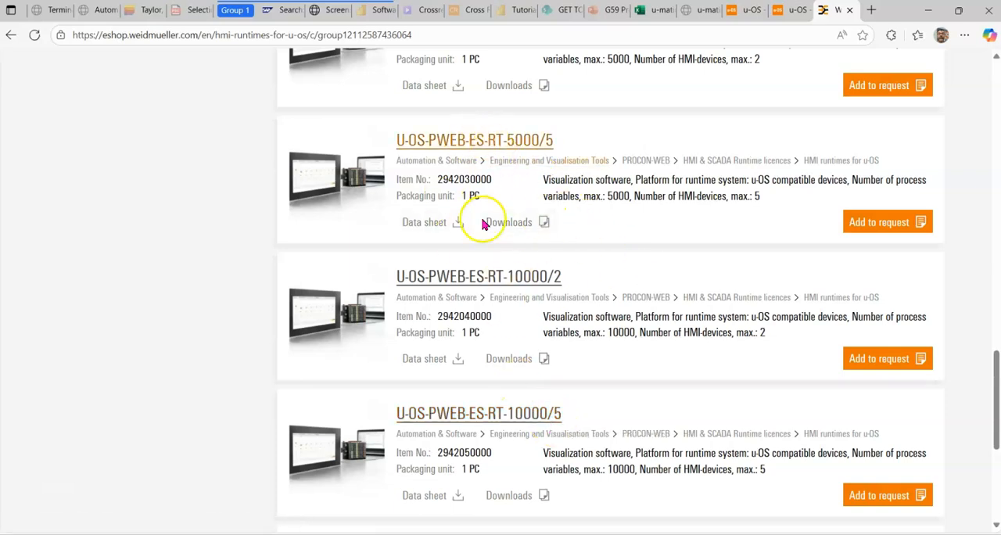
scroll(458, 264, "up", 7)
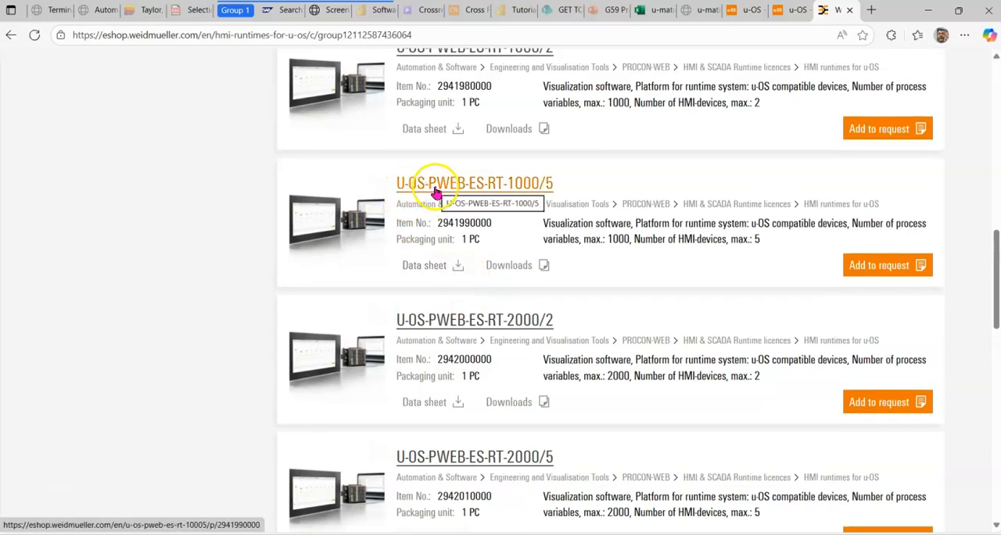
scroll(435, 193, "up", 3)
scroll(435, 192, "up", 5)
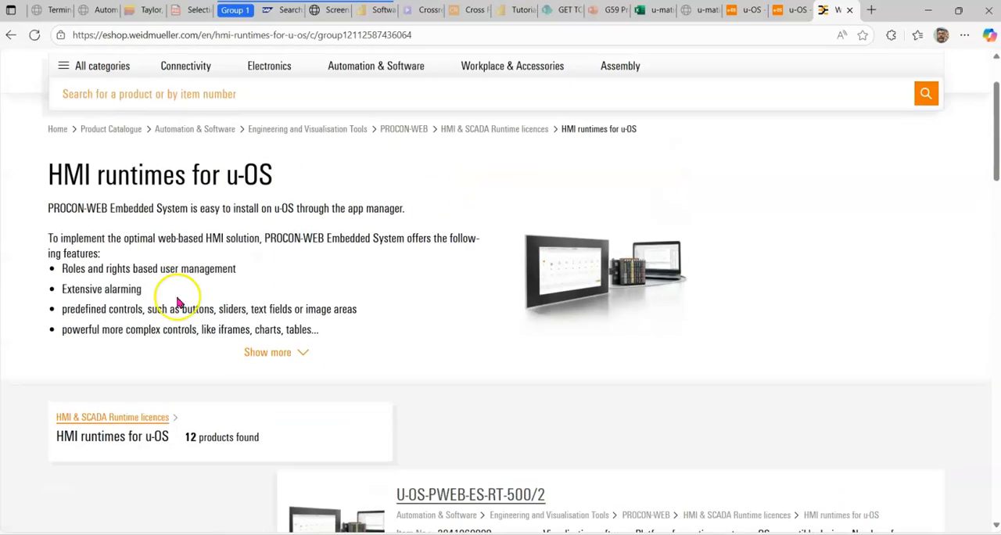
Step: Return to the runtime licences overview and examine the licence list under HMI & SCADA runtimes for third-party devices
left_click(12, 36)
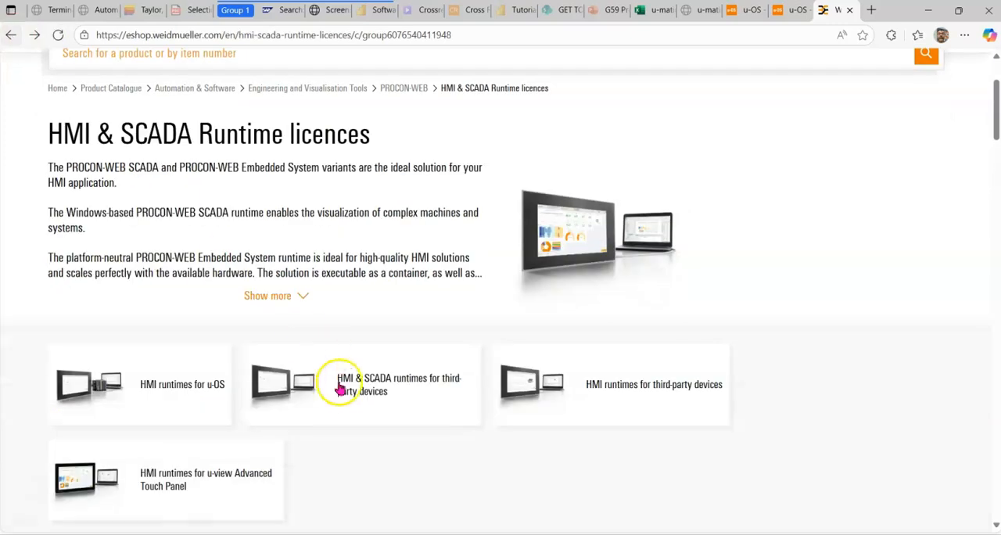
left_click(360, 386)
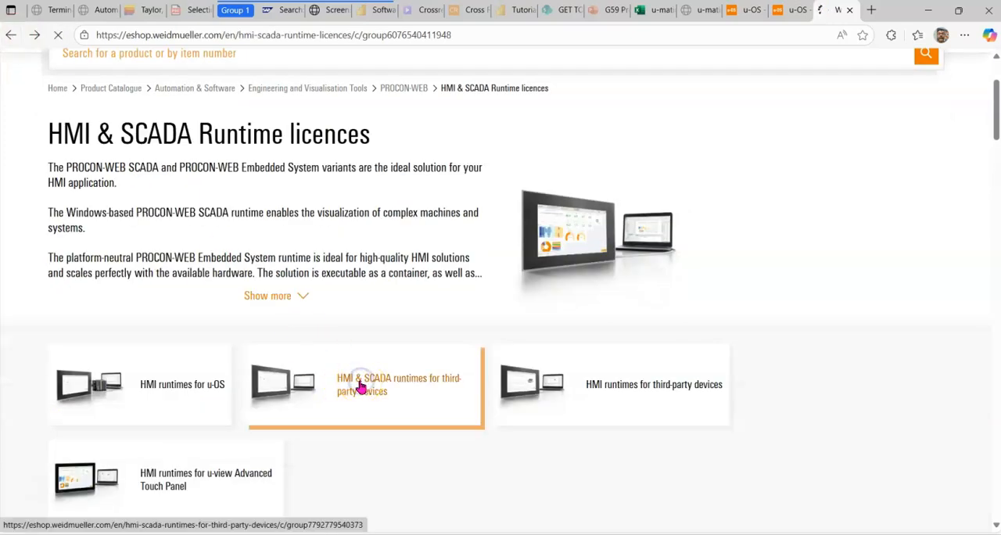
scroll(459, 265, "down", 5)
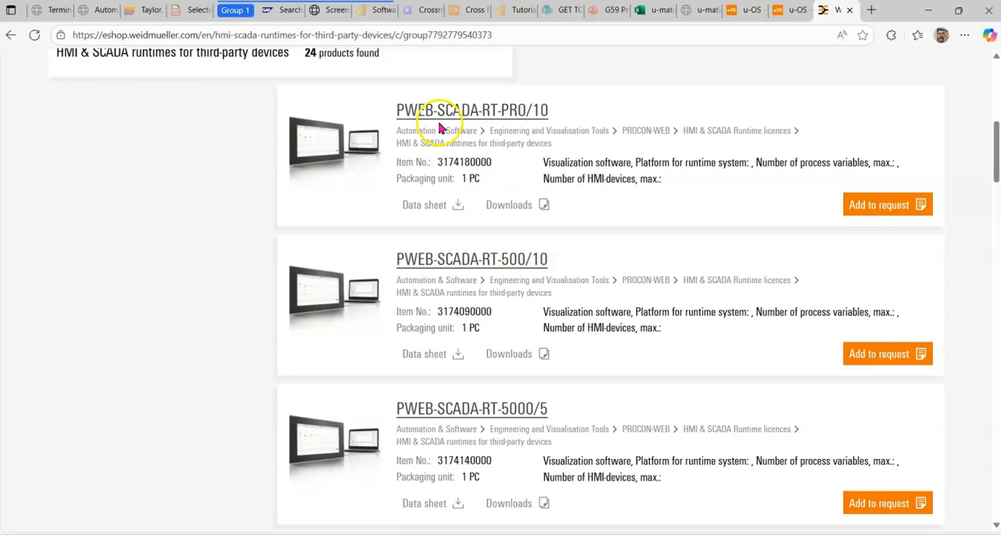
scroll(458, 258, "down", 3)
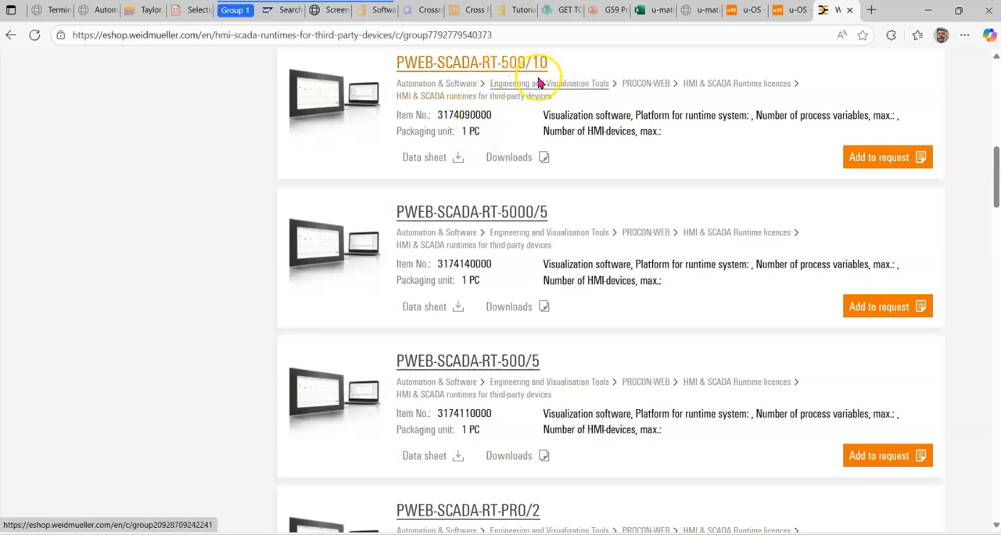
scroll(483, 244, "down", 15)
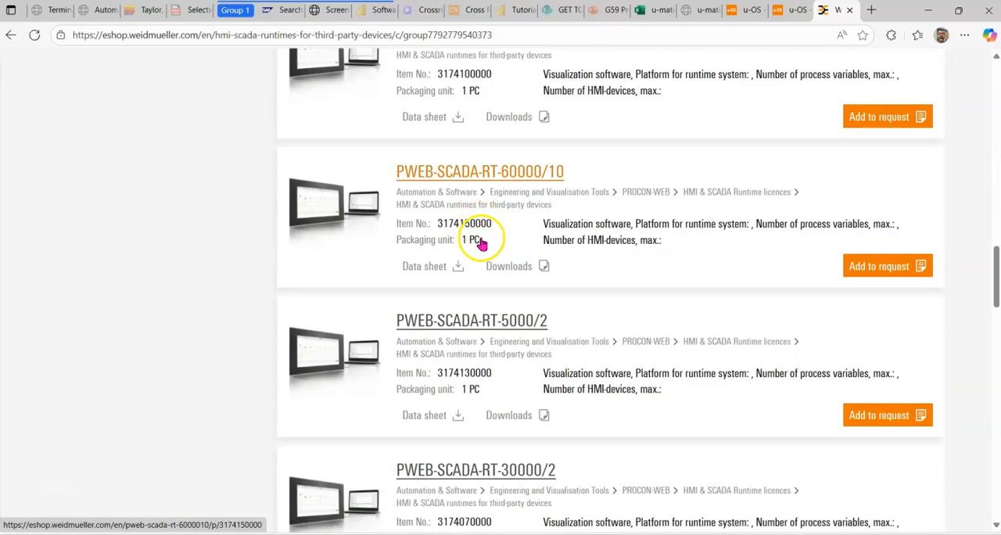
scroll(483, 244, "down", 9)
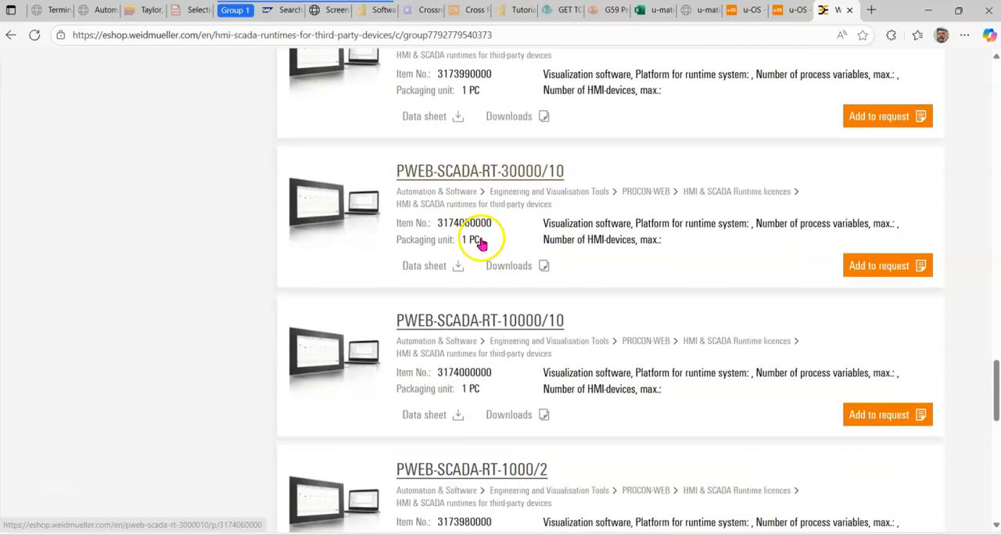
scroll(483, 244, "up", 20)
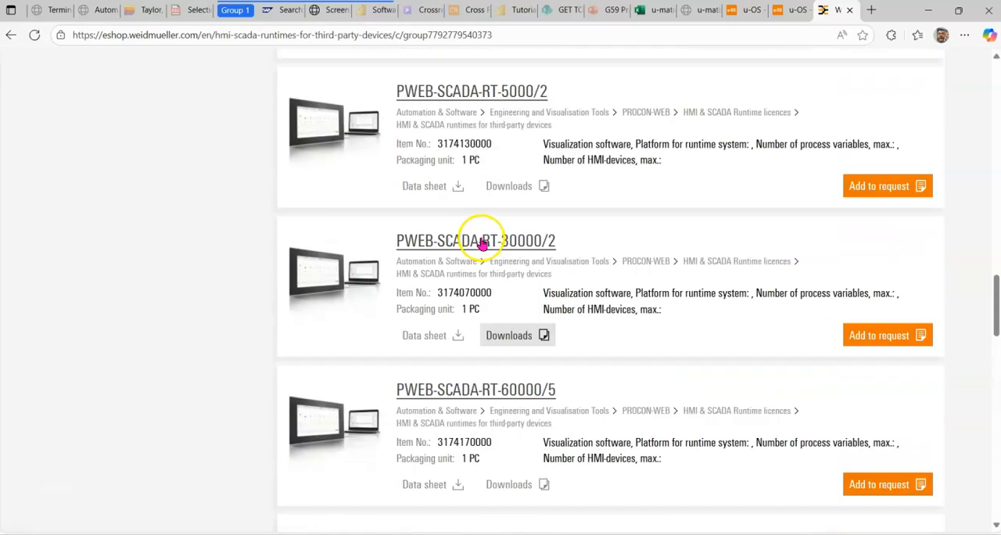
Step: Return to the licences overview and review the HMI runtimes for third-party devices, including their supported platforms and variable limits
left_click(12, 39)
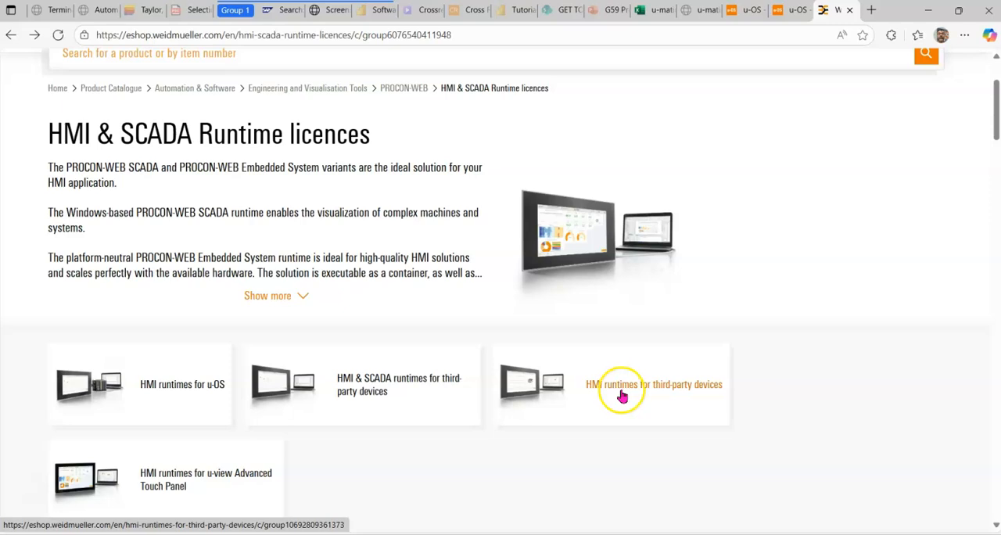
left_click(622, 395)
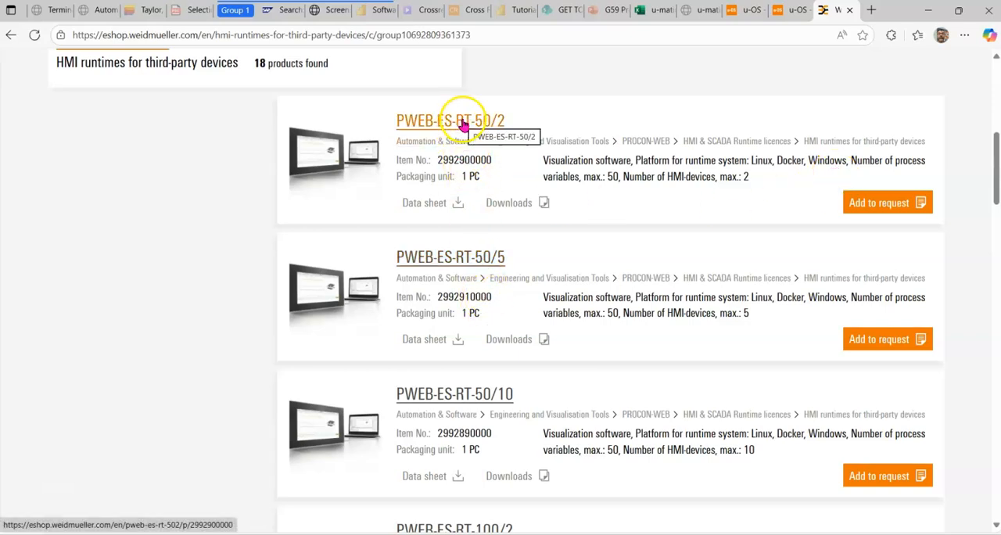
scroll(497, 130, "down", 15)
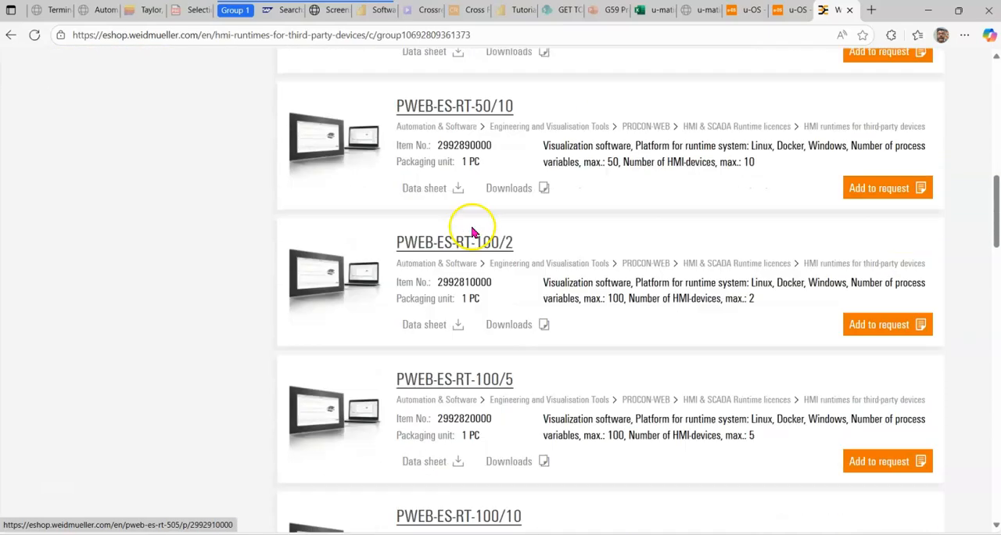
scroll(472, 228, "down", 10)
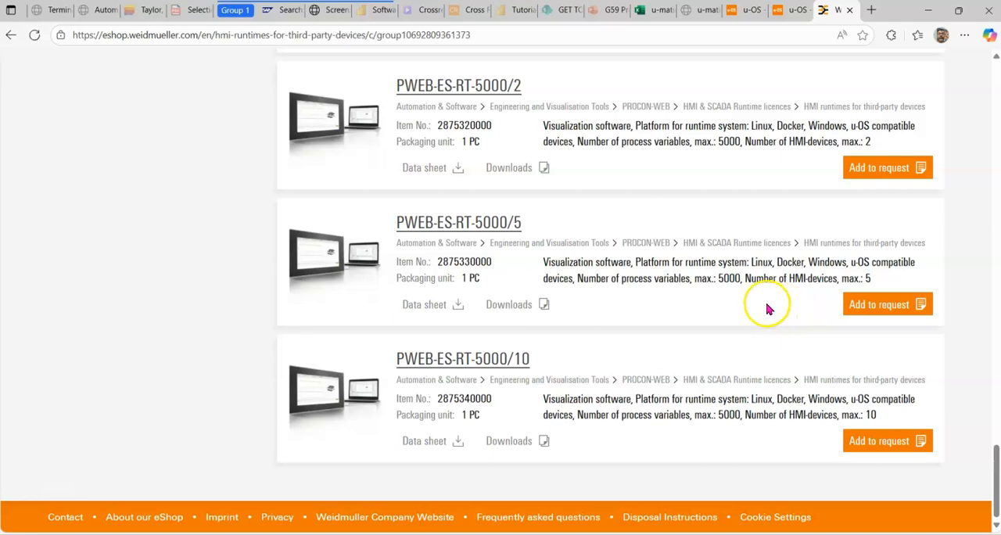
scroll(767, 305, "up", 15)
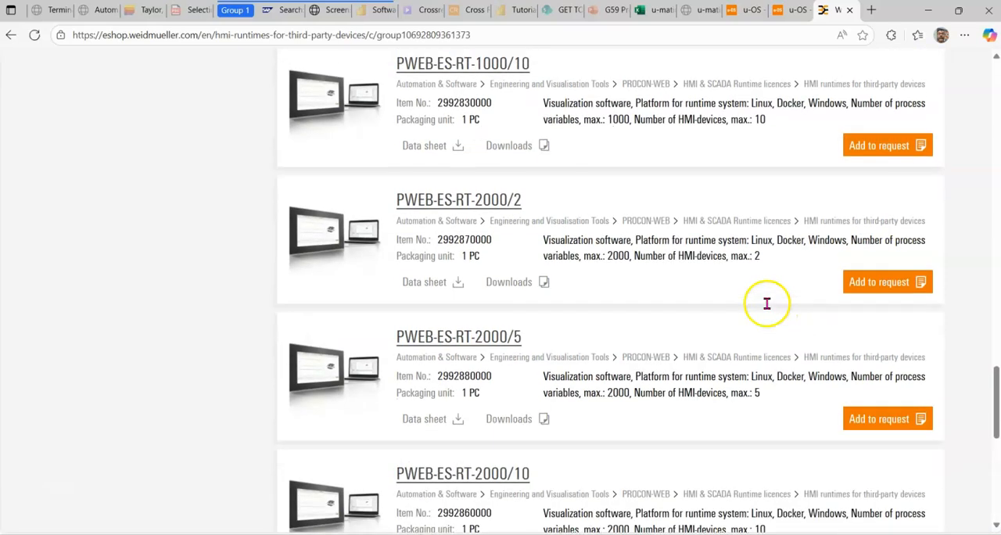
Step: Return to the licences overview and examine the description and licence variants of HMI runtimes for u-view Advanced Touch Panel
left_click(11, 36)
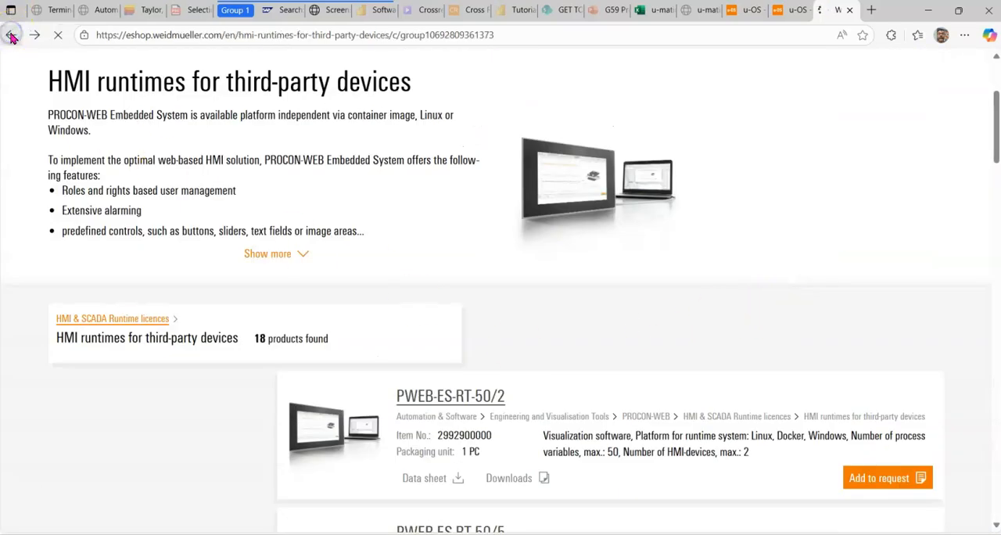
scroll(152, 290, "down", 2)
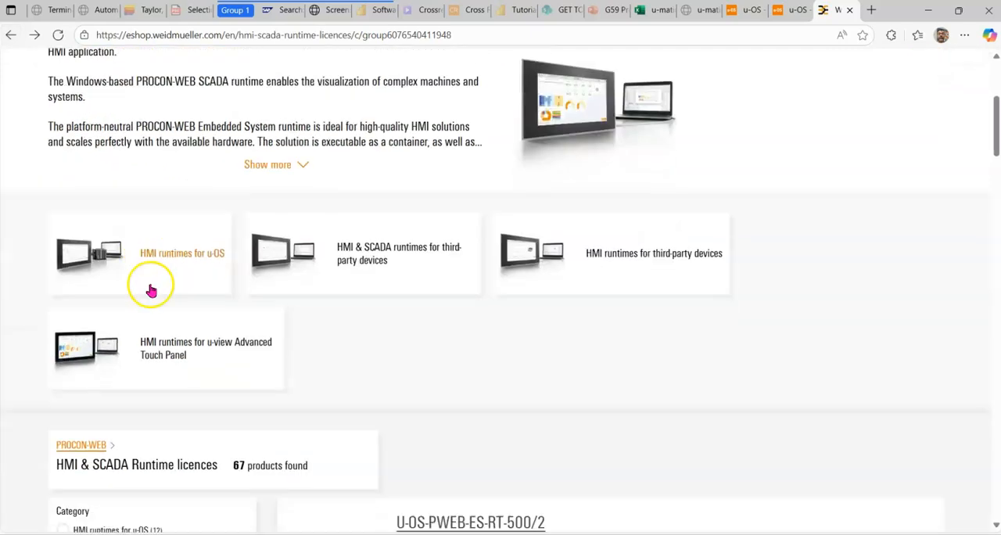
left_click(168, 347)
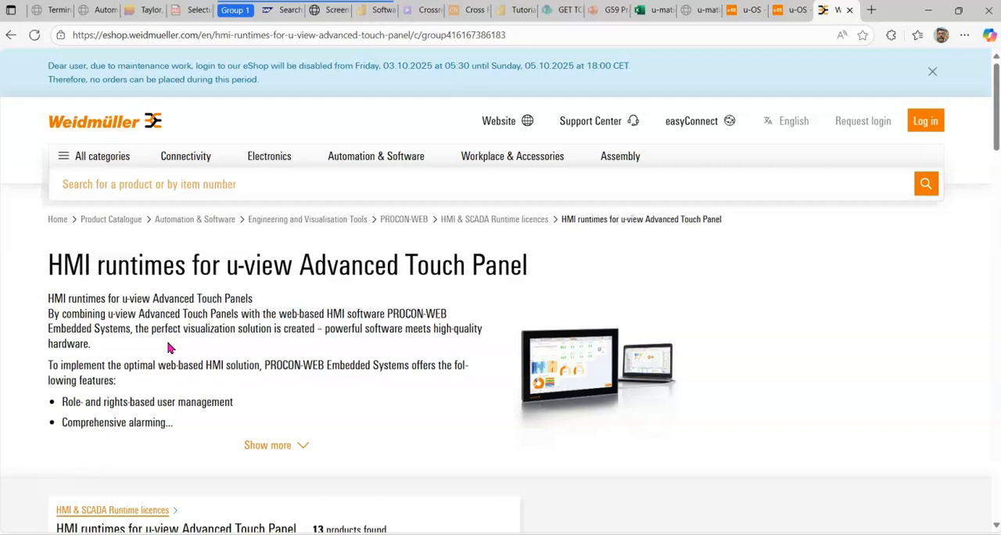
scroll(180, 342, "down", 2)
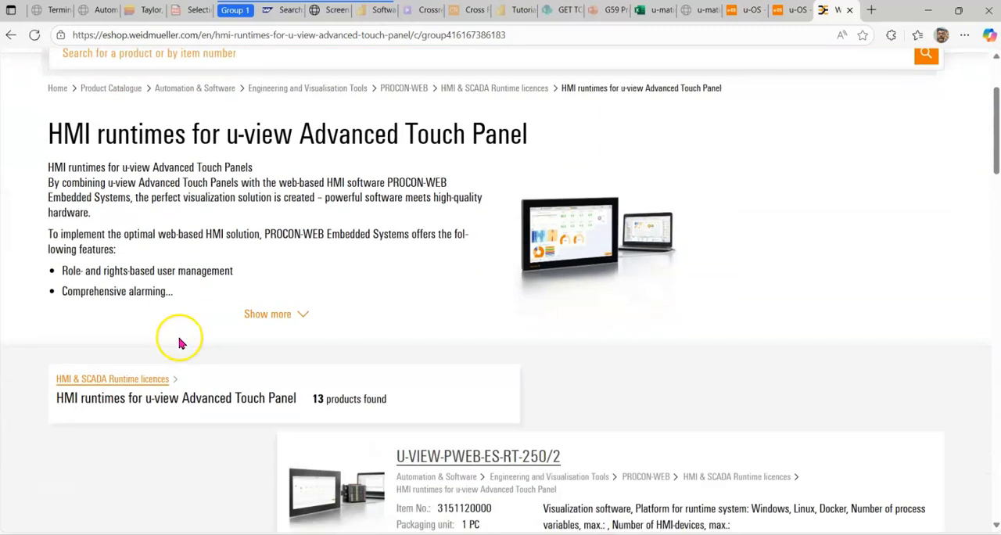
scroll(444, 213, "down", 3)
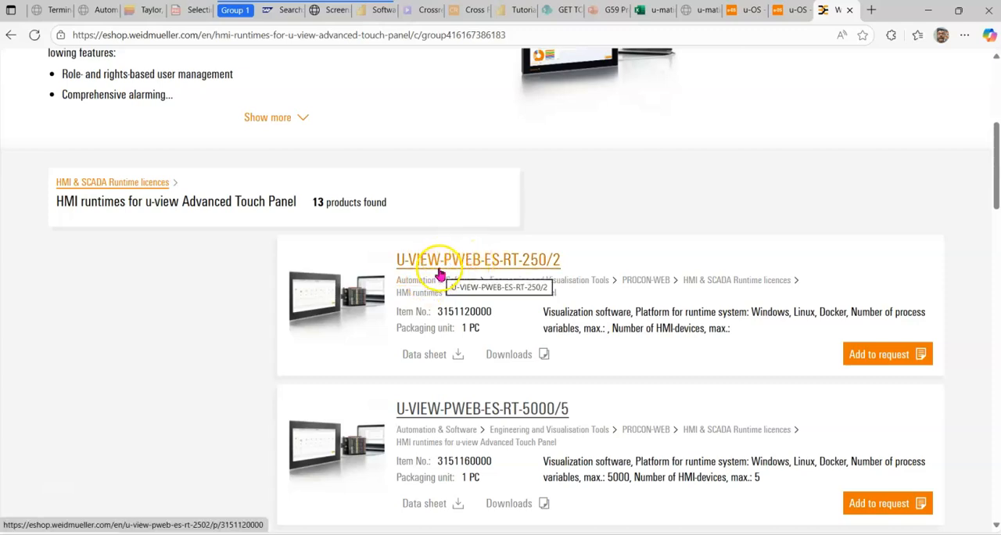
scroll(440, 274, "down", 4)
scroll(440, 275, "down", 5)
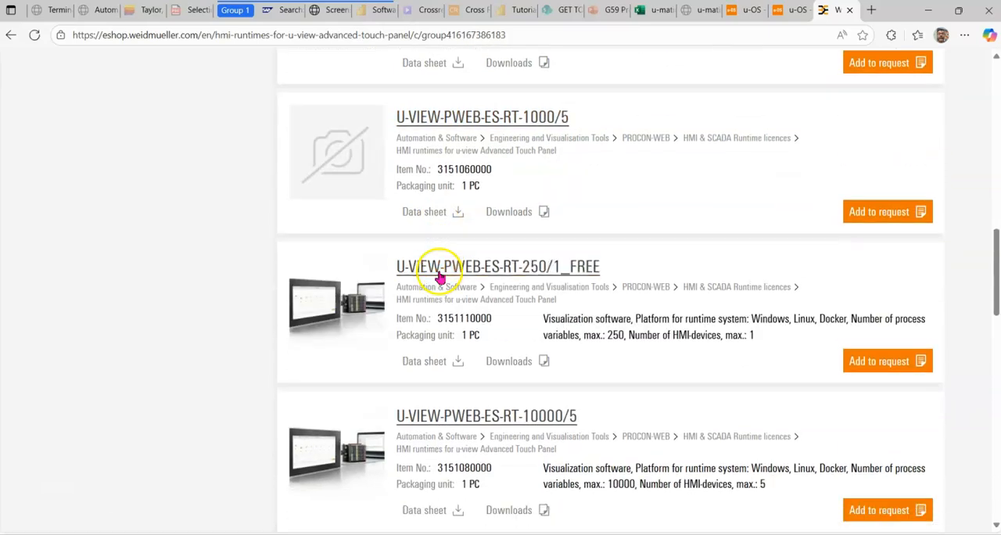
scroll(440, 274, "down", 4)
scroll(441, 275, "up", 15)
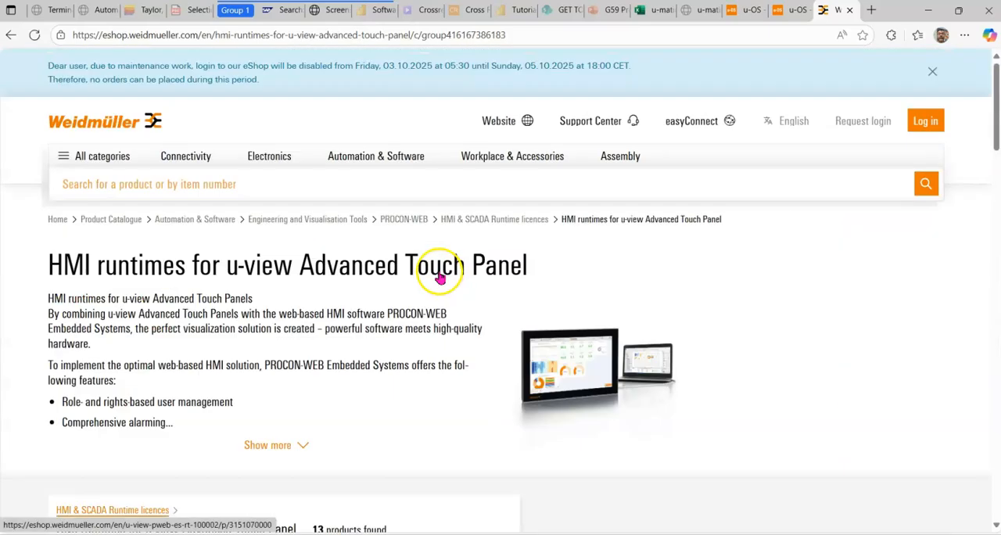
scroll(440, 271, "down", 5)
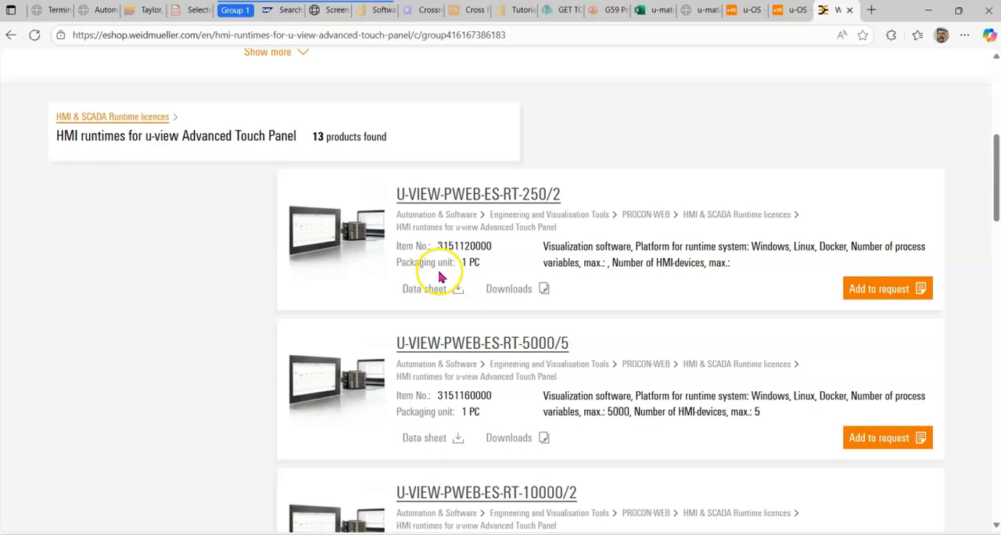
scroll(441, 274, "up", 4)
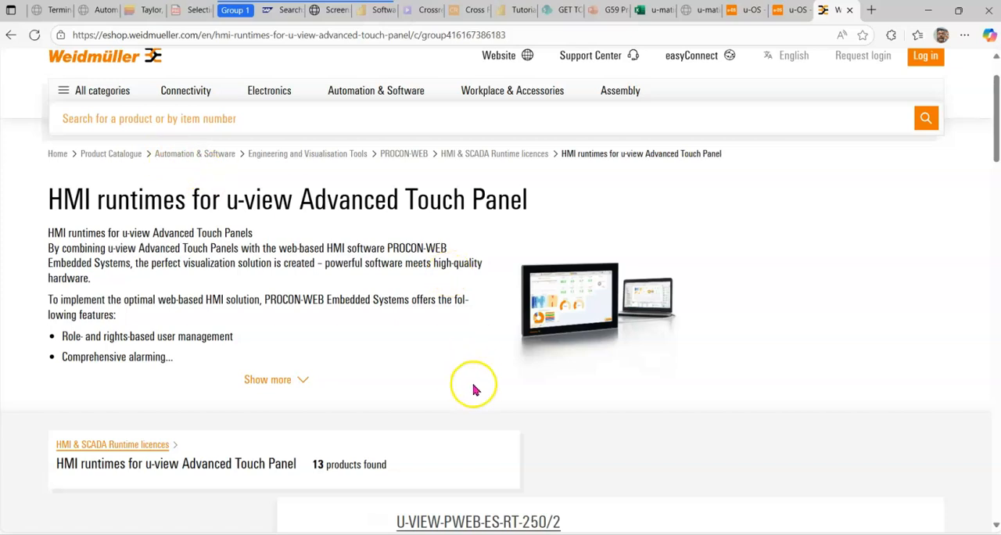
scroll(474, 390, "down", 4)
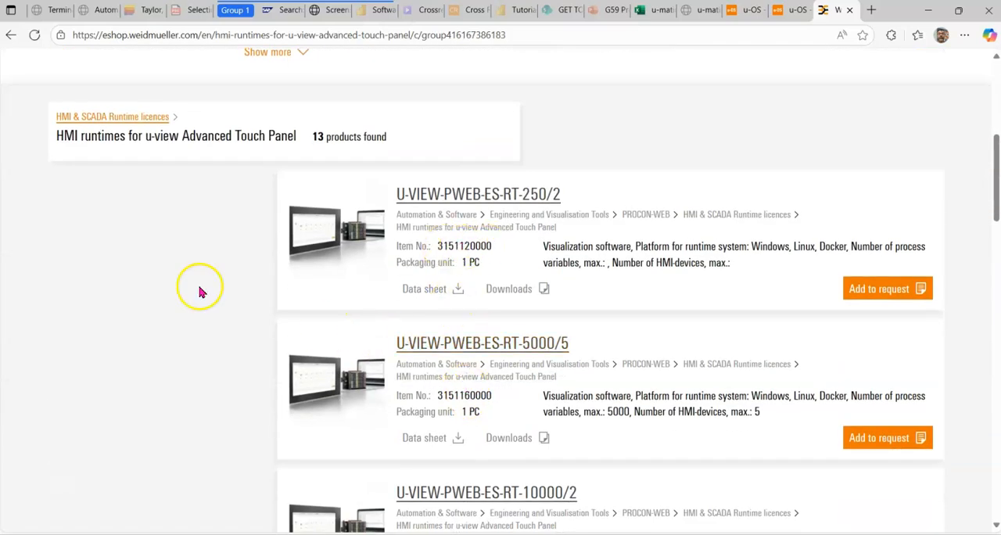
scroll(202, 282, "up", 5)
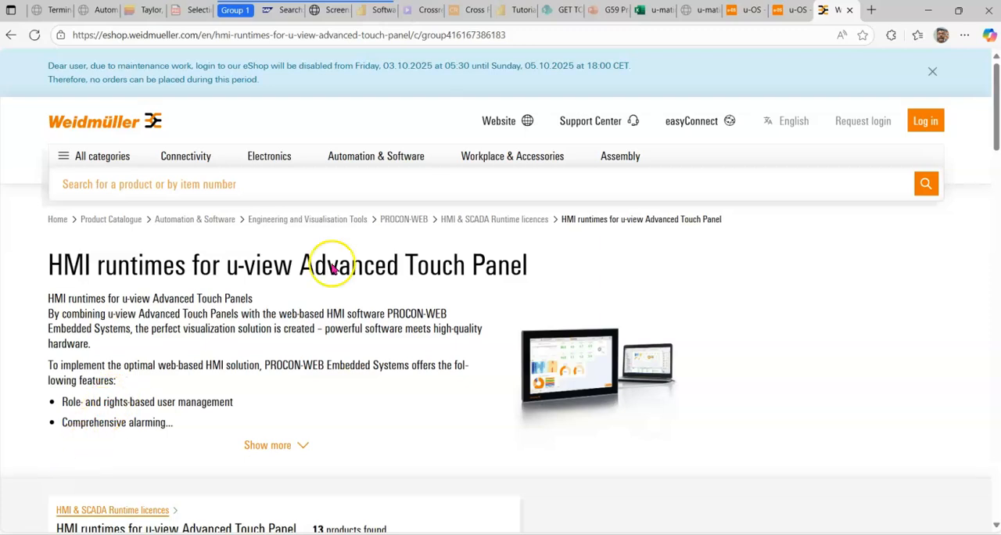
Step: Switch to the u-OS device page, log in to PROCON-WEB Embedded System with the account password, and open its license settings
left_click(745, 13)
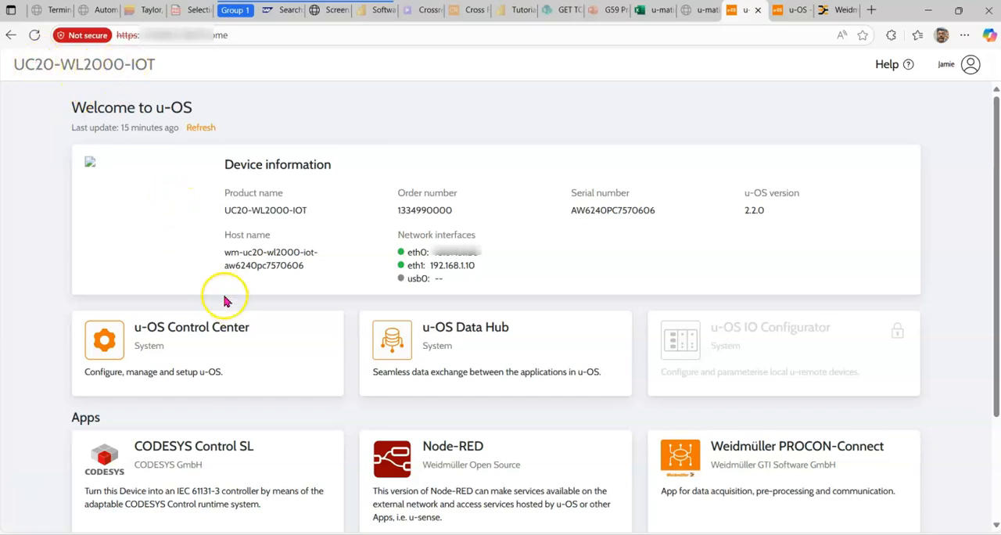
scroll(332, 280, "down", 1)
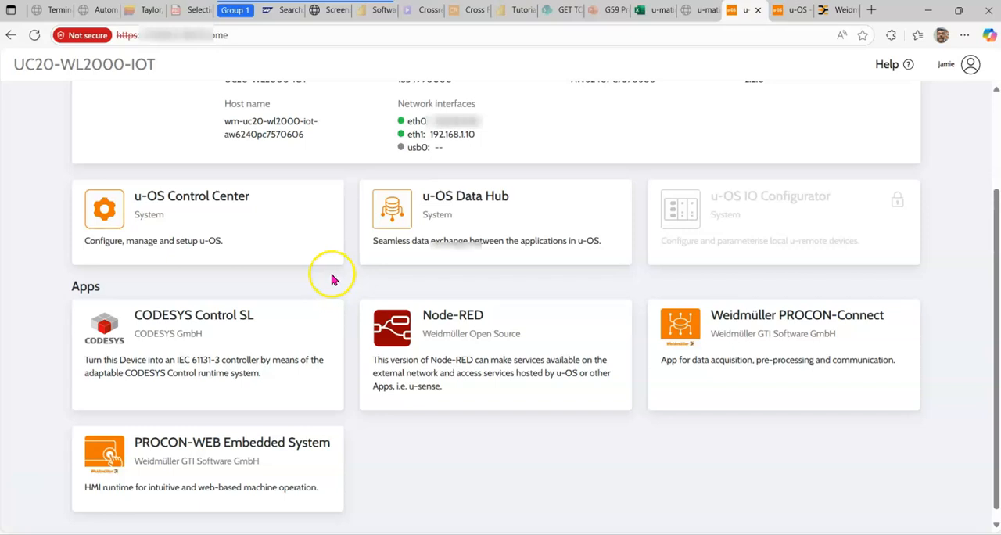
left_click(193, 459)
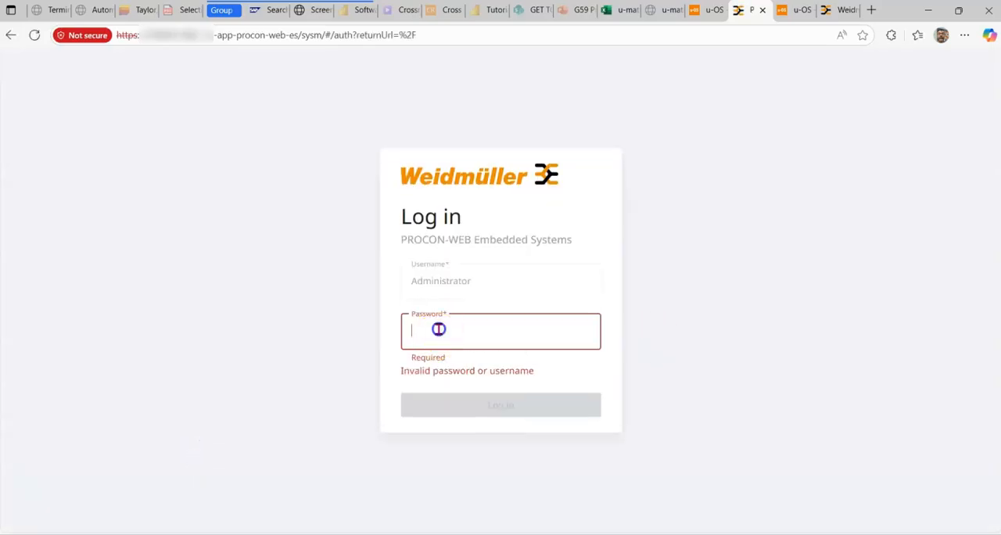
type("procon")
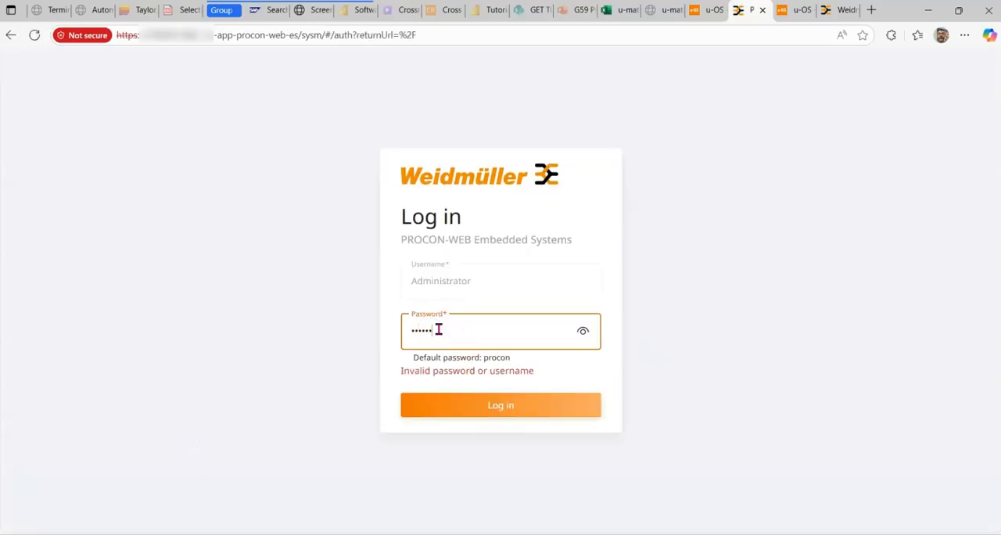
left_click(495, 405)
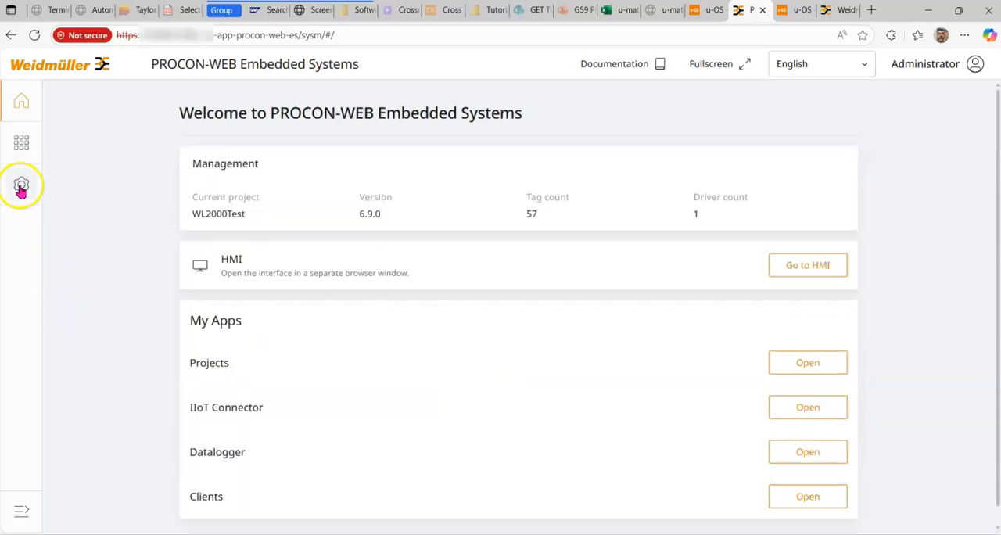
left_click(21, 188)
left_click(101, 188)
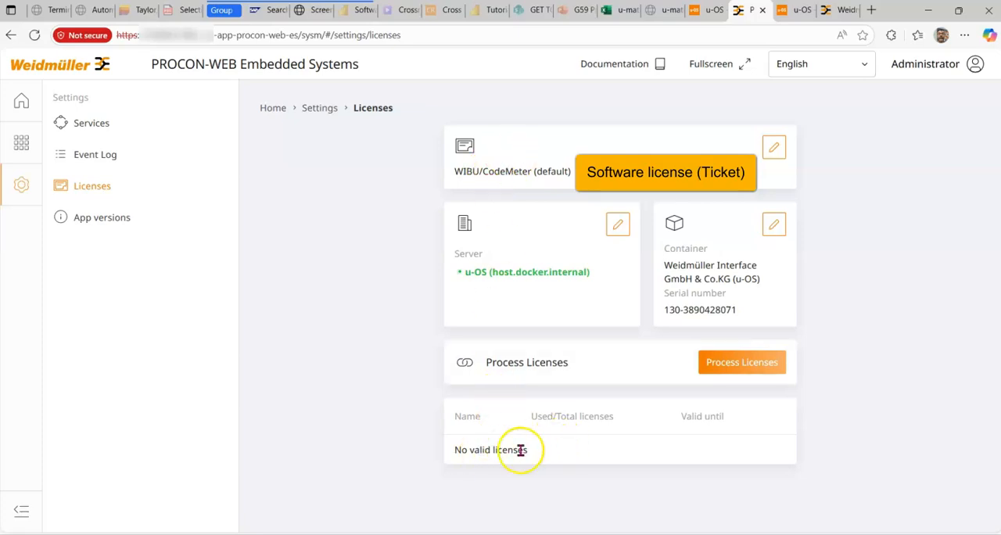
Step: Change the license supplier to Demo license and save it
left_click(774, 148)
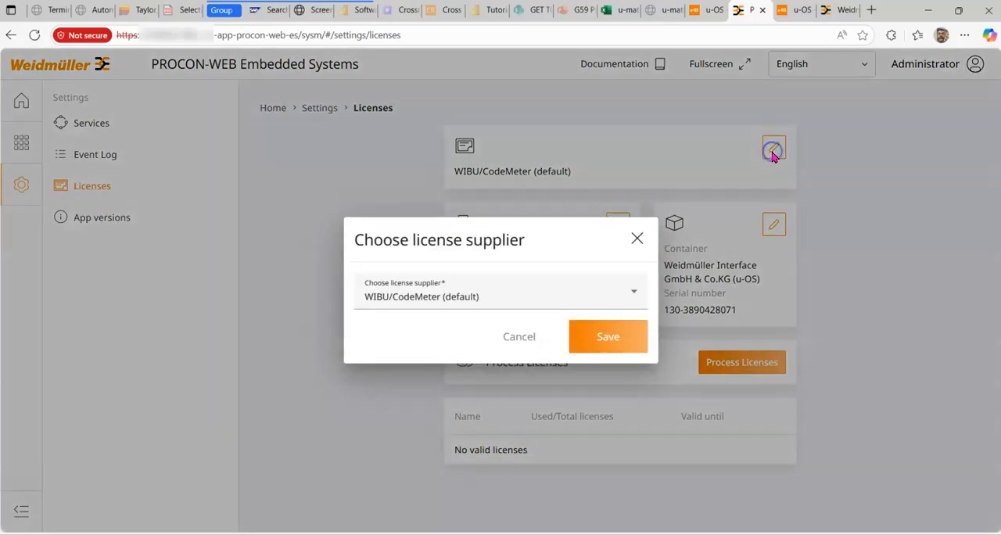
left_click(634, 291)
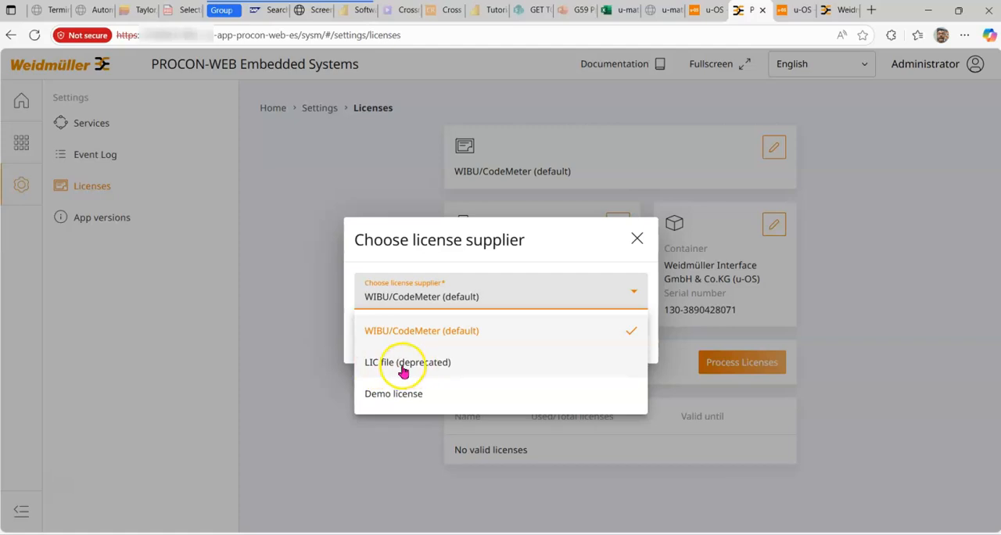
left_click(400, 394)
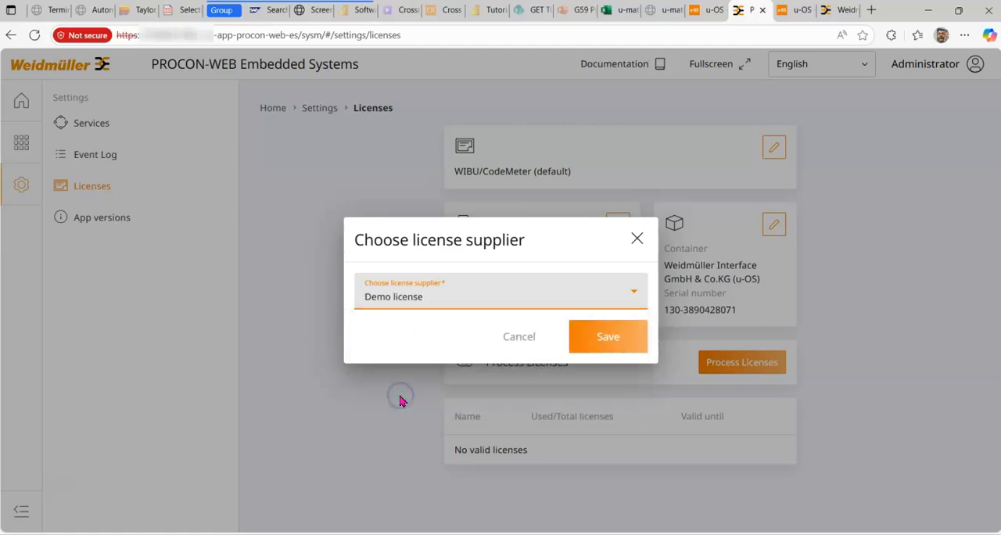
left_click(610, 336)
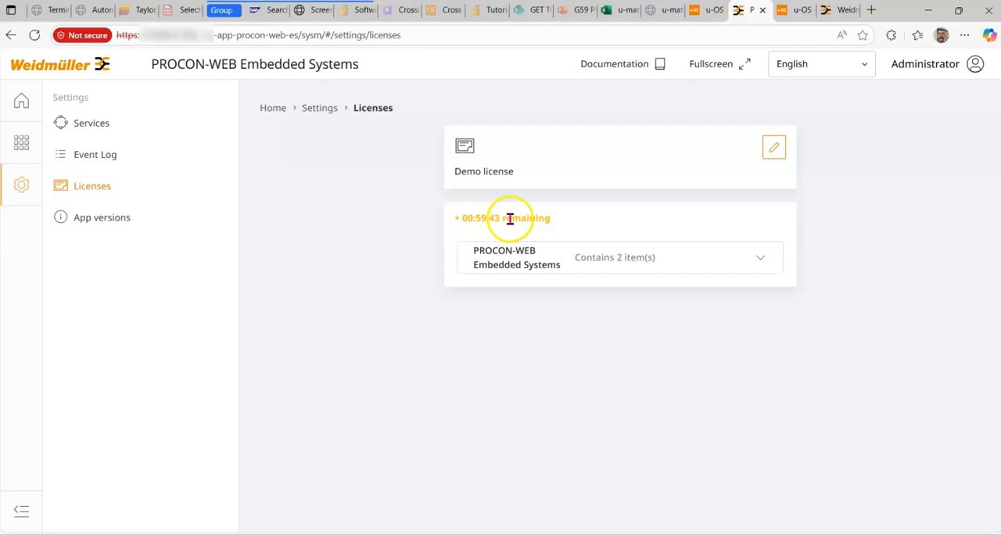
Step: Set the license supplier back to WIBU/CodeMeter (default) and save it
left_click(773, 152)
left_click(633, 292)
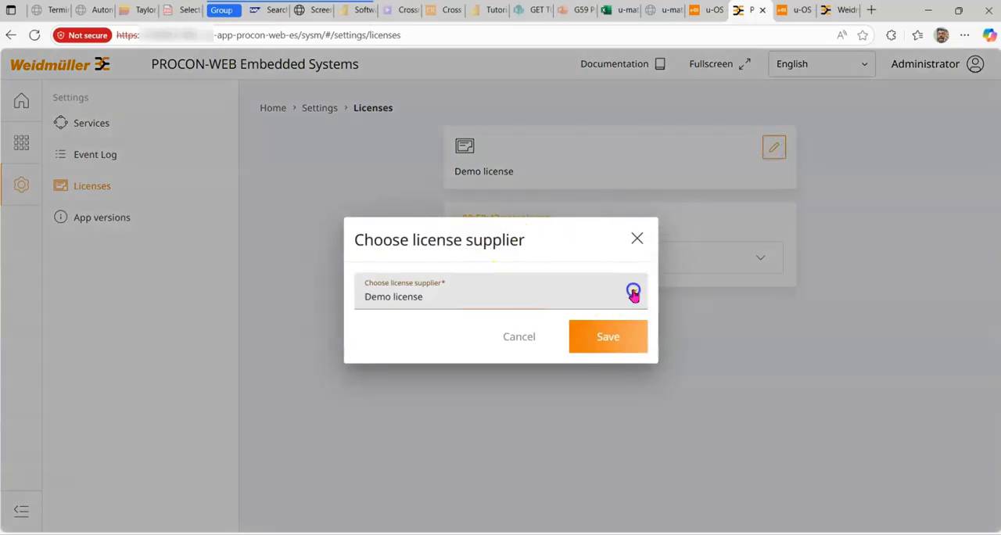
left_click(374, 332)
left_click(618, 337)
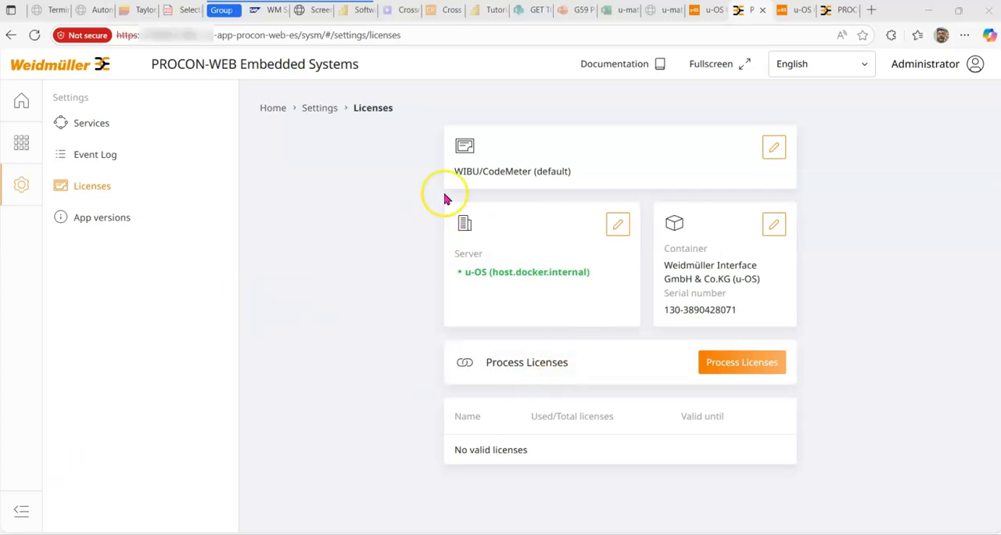
Step: Start processing licenses, paste the license ticket ID, and search for the licenses it contains
left_click(707, 359)
left_click(473, 379)
key("ctrl+v")
left_click(646, 383)
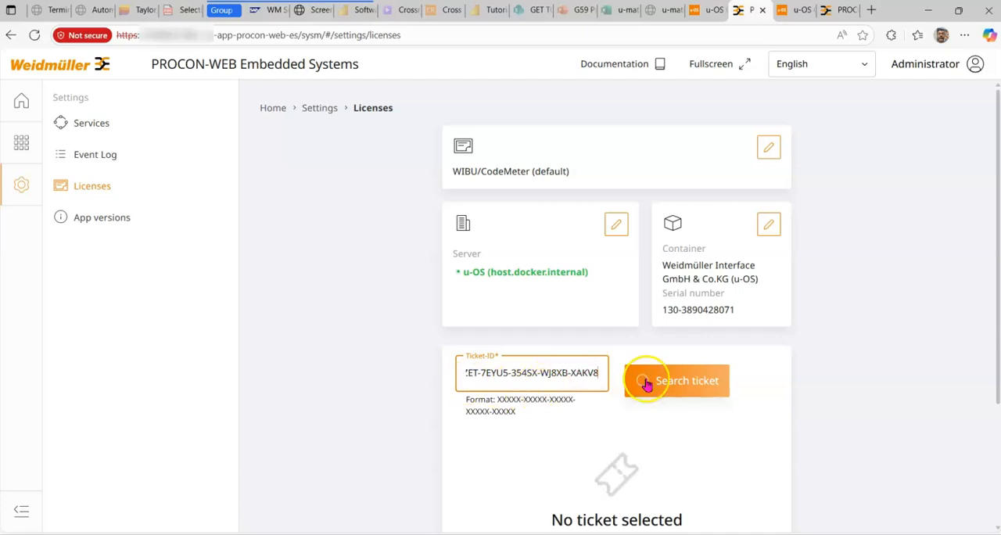
left_click(658, 386)
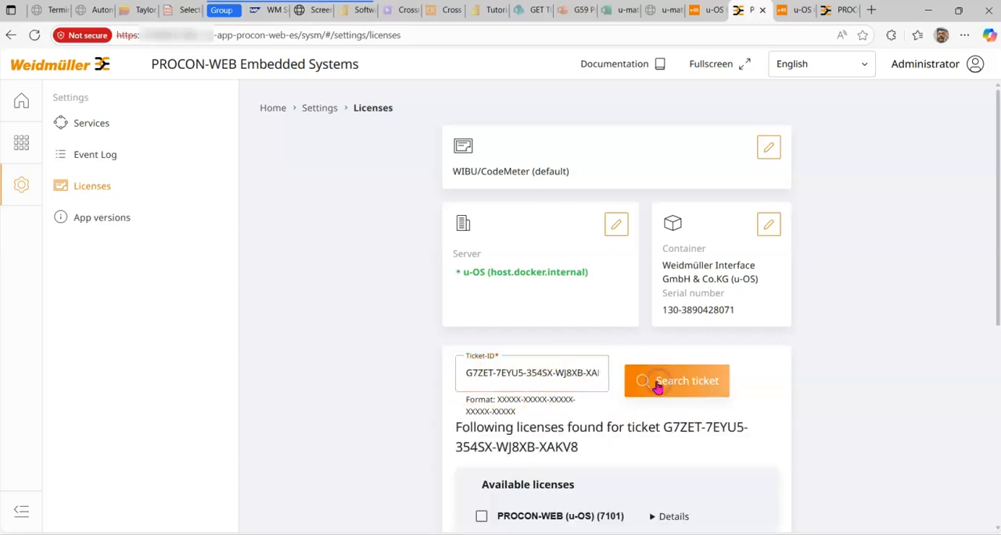
Step: Select the PROCON-WEB (u-OS) (7101) license for activation and expand its details
scroll(648, 376, "down", 3)
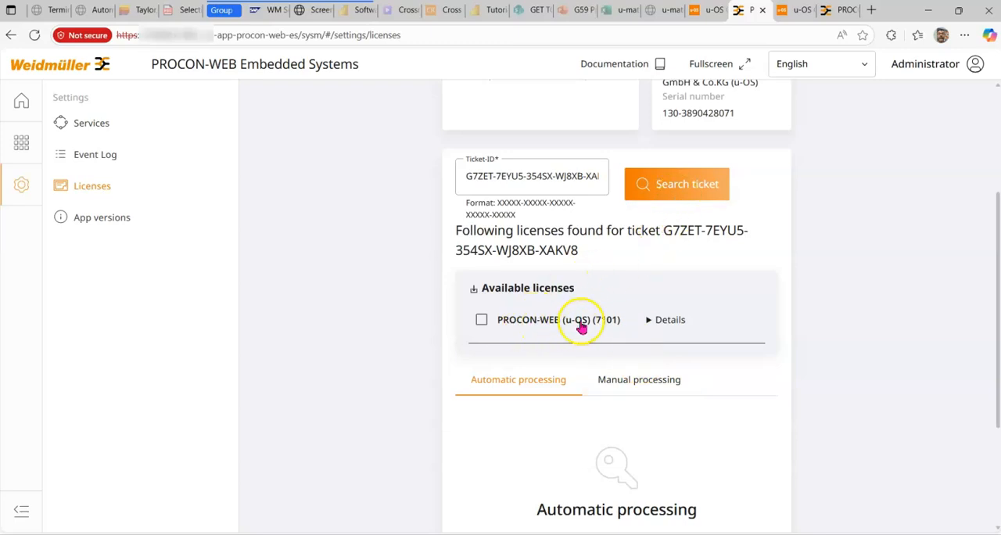
left_click(480, 321)
left_click(650, 320)
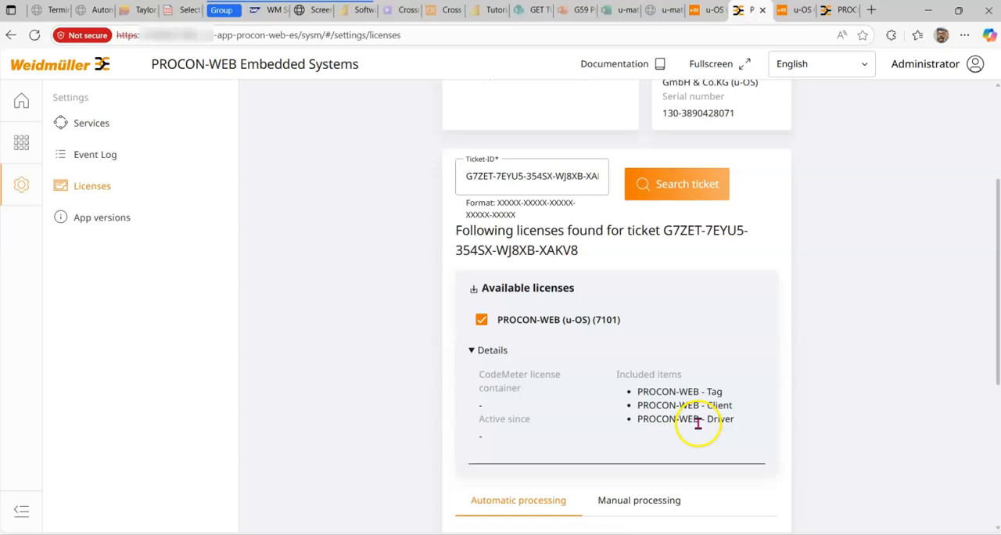
Step: Try to activate the selected PROCON-WEB (u-OS) license through automatic processing, execute the actions again, and finish the dialog
scroll(699, 423, "down", 4)
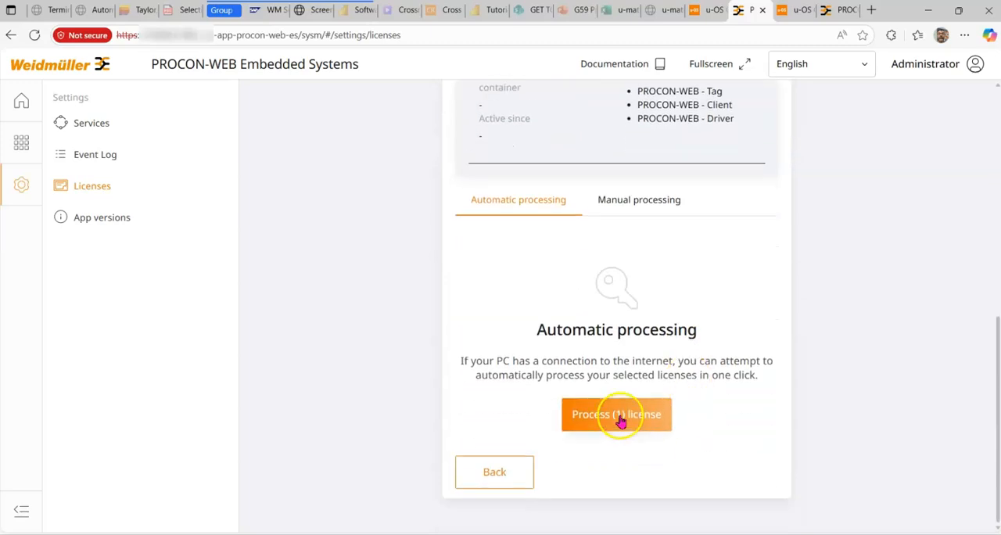
left_click(621, 422)
left_click(488, 358)
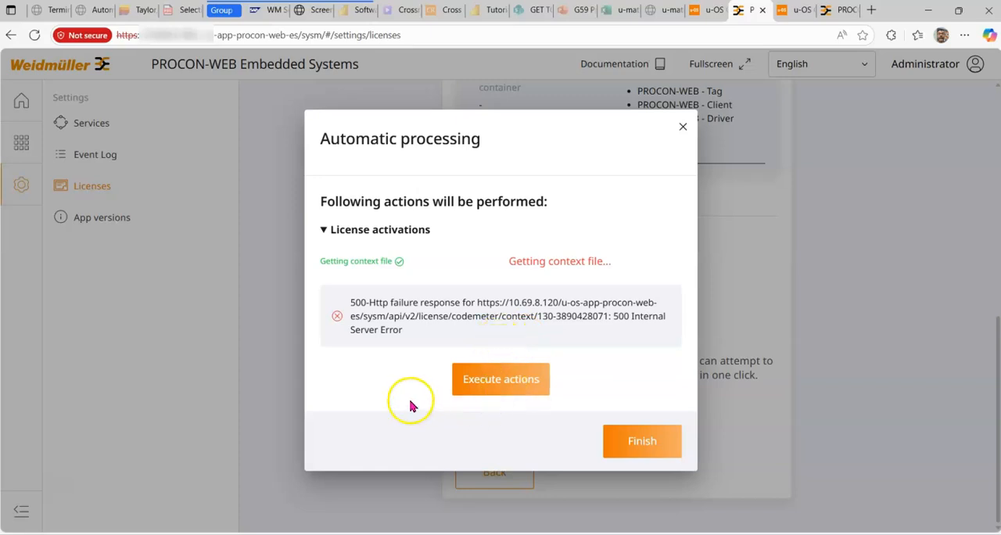
left_click(511, 384)
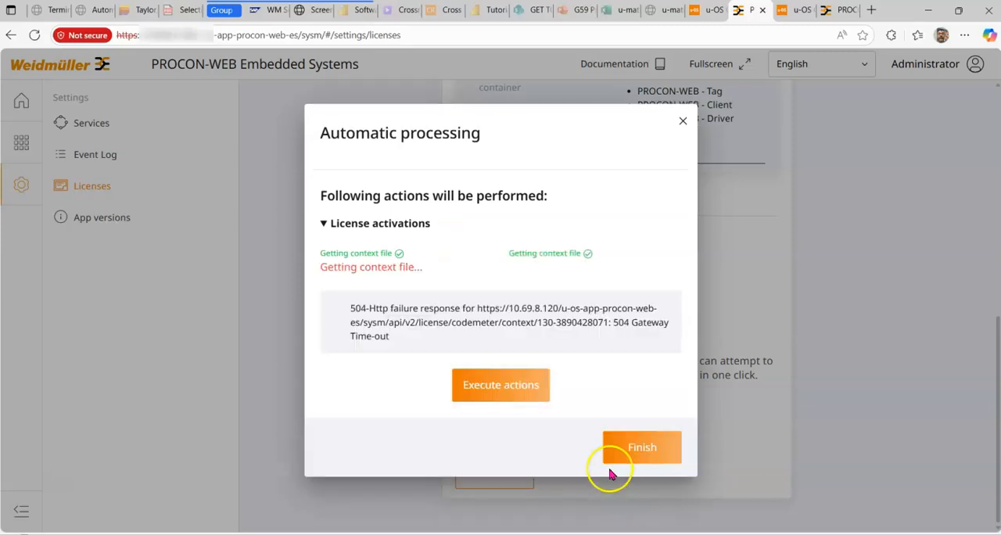
left_click(632, 447)
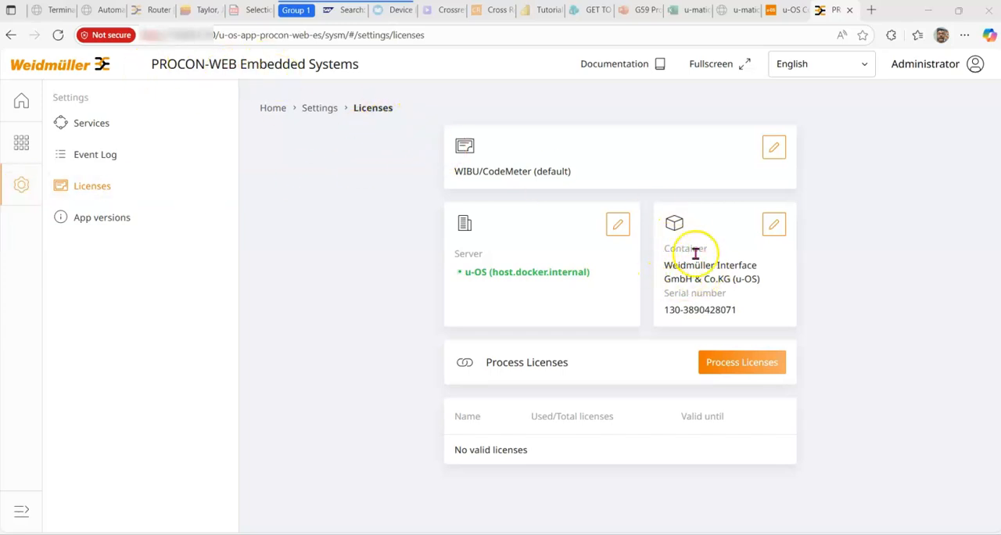
Step: Start processing licenses again, switch to Notepad, copy the ticket number from the license order text file, and minimize the window
left_click(728, 366)
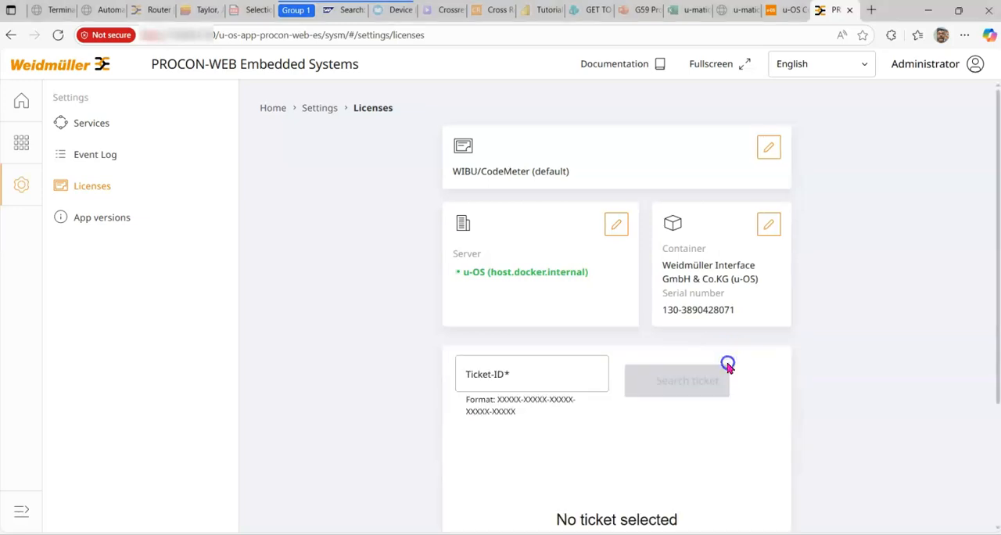
key("alt+Tab")
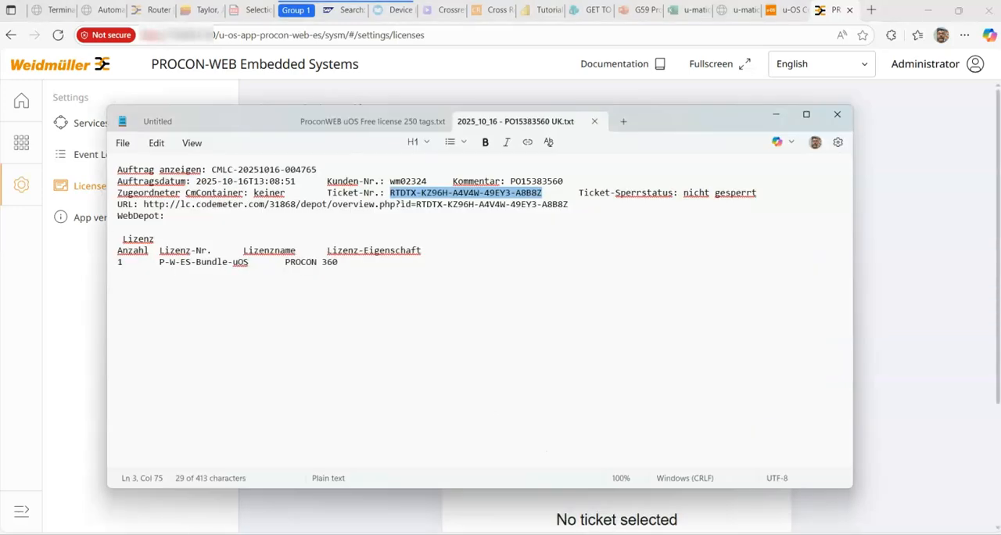
left_click_drag(677, 131, 620, 83)
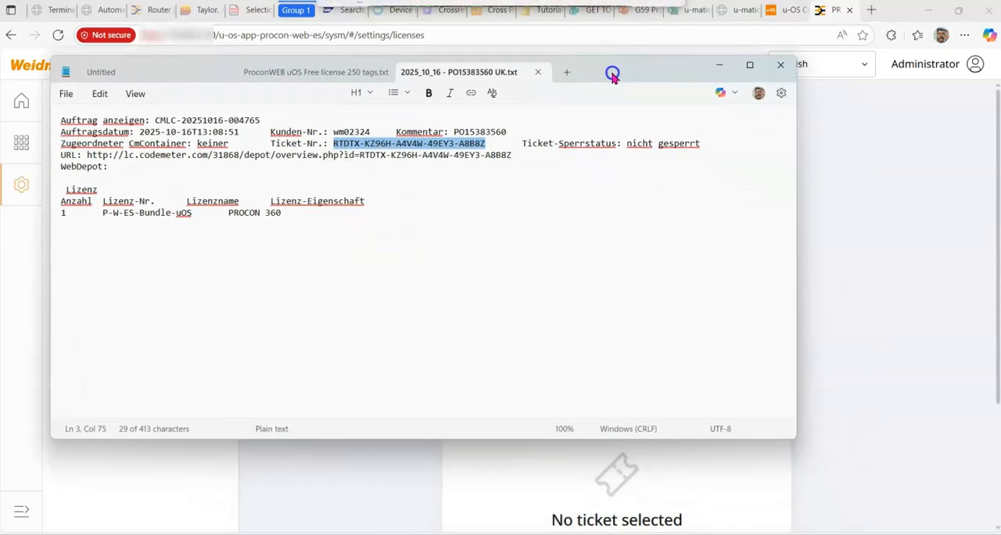
left_click(489, 258)
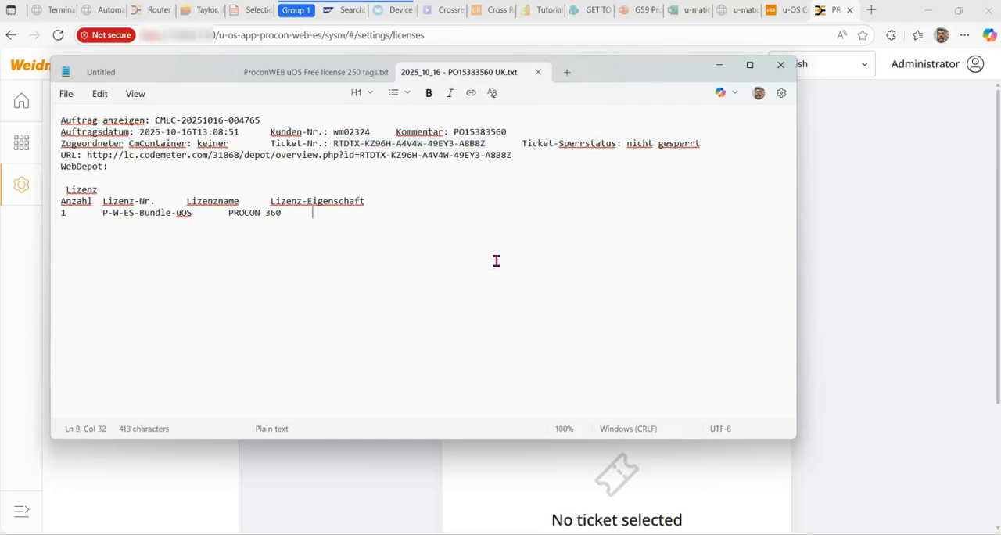
left_click(333, 144)
left_click_drag(334, 144, 487, 144)
key("ctrl+c")
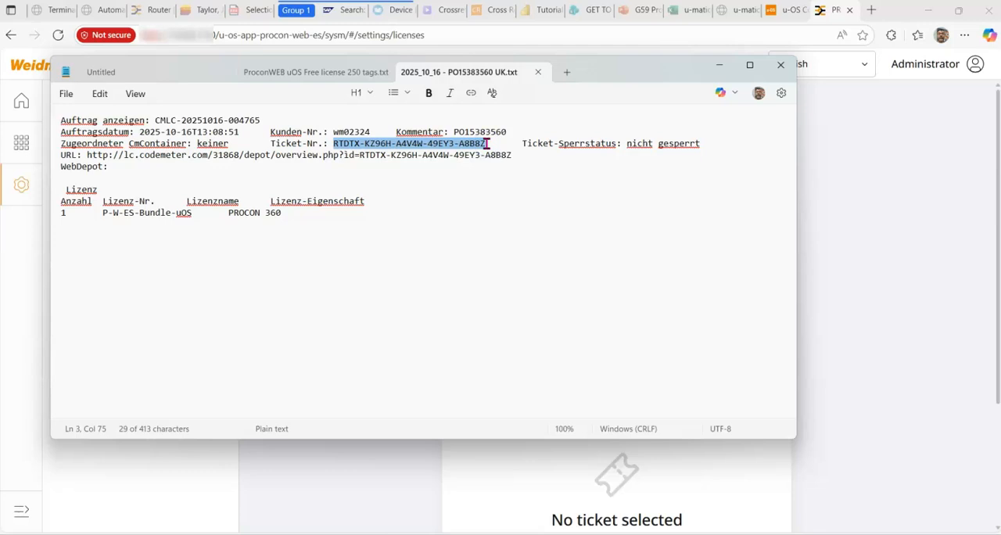
left_click(719, 67)
Step: Paste the copied license ticket number as the Ticket-ID and search for that ticket
left_click(524, 369)
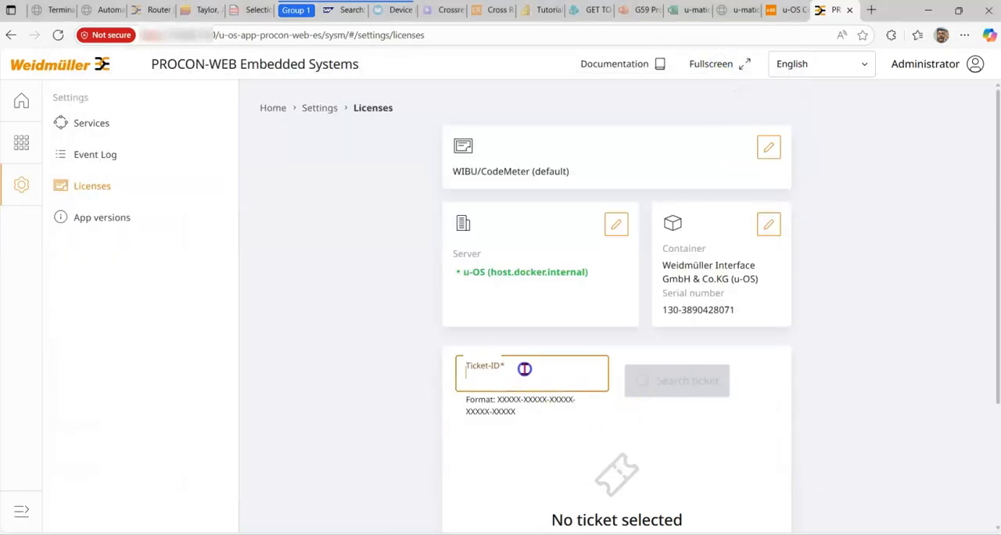
key("ctrl+v")
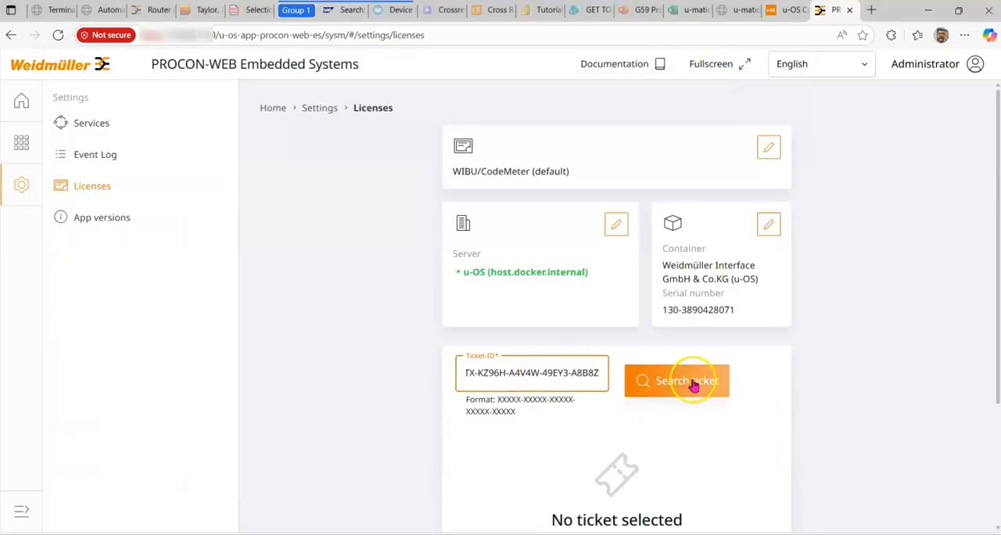
left_click(692, 383)
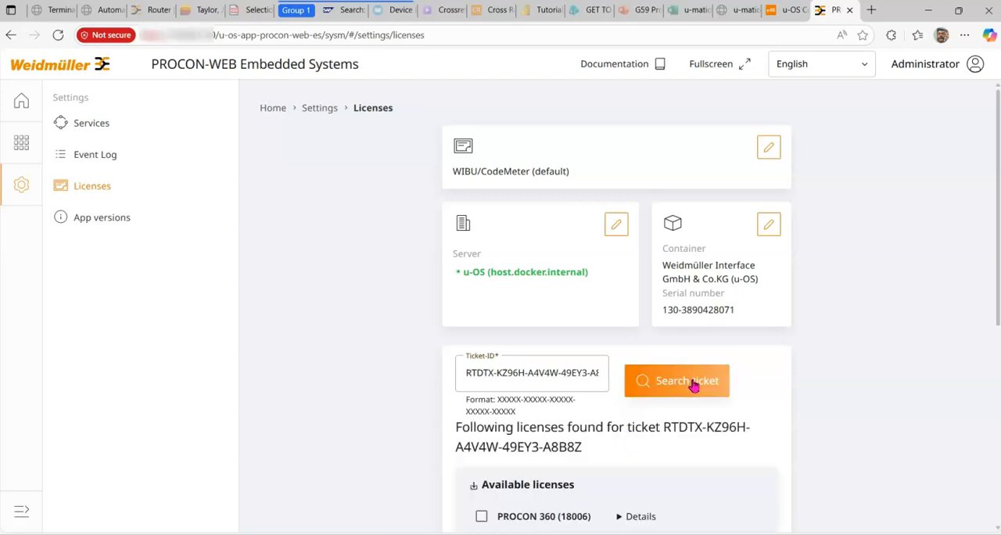
Step: Select the PROCON 360 (18006) license for activation and expand its details to show the included items
scroll(693, 385, "down", 3)
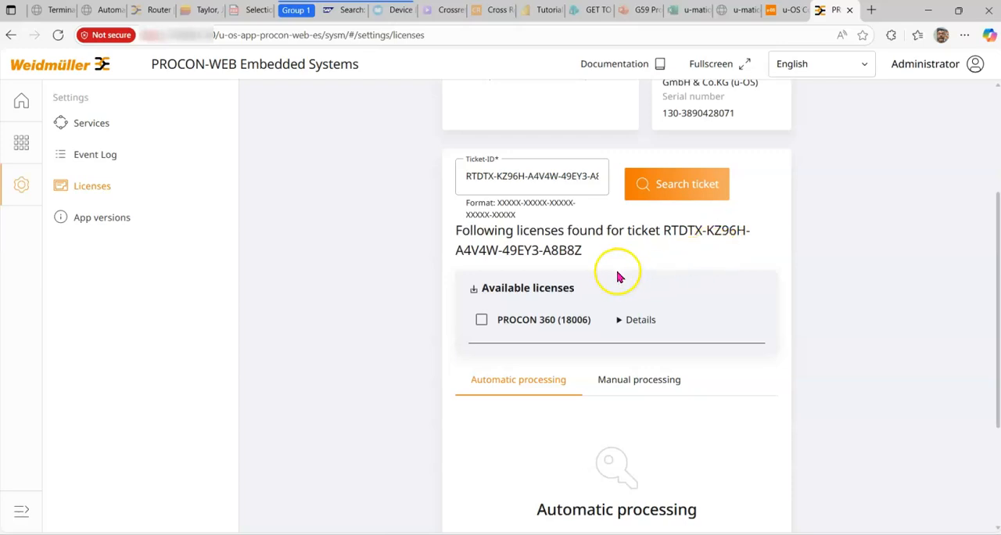
left_click(482, 320)
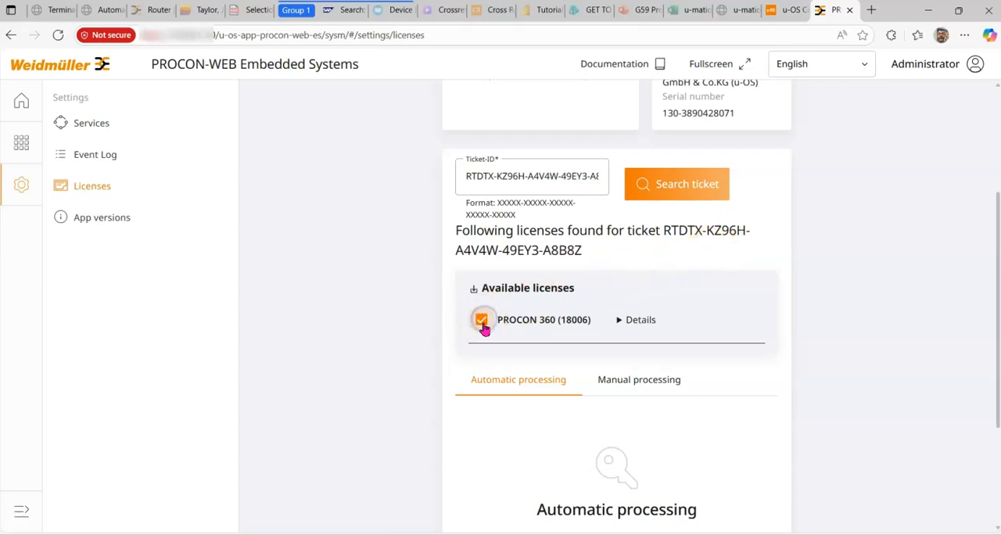
scroll(593, 437, "down", 3)
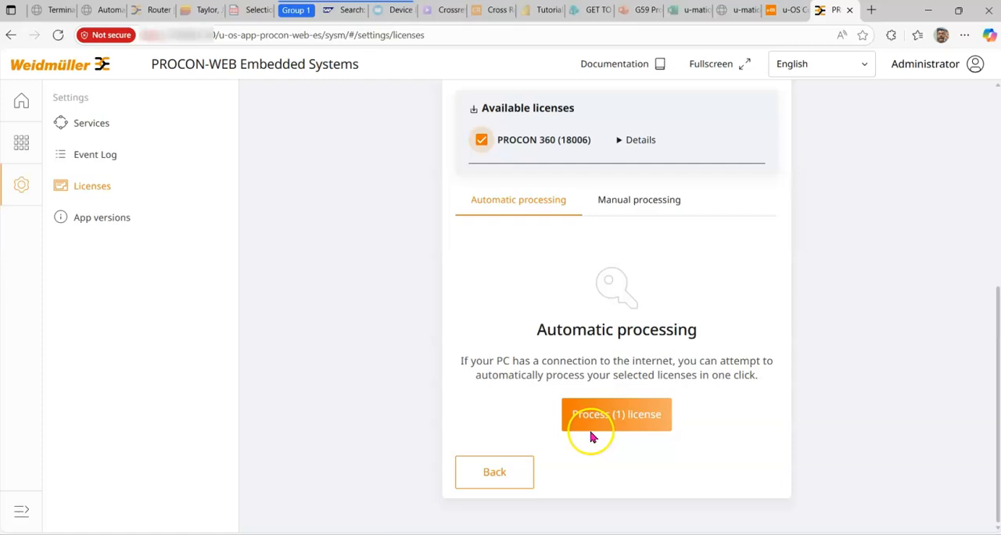
left_click(634, 140)
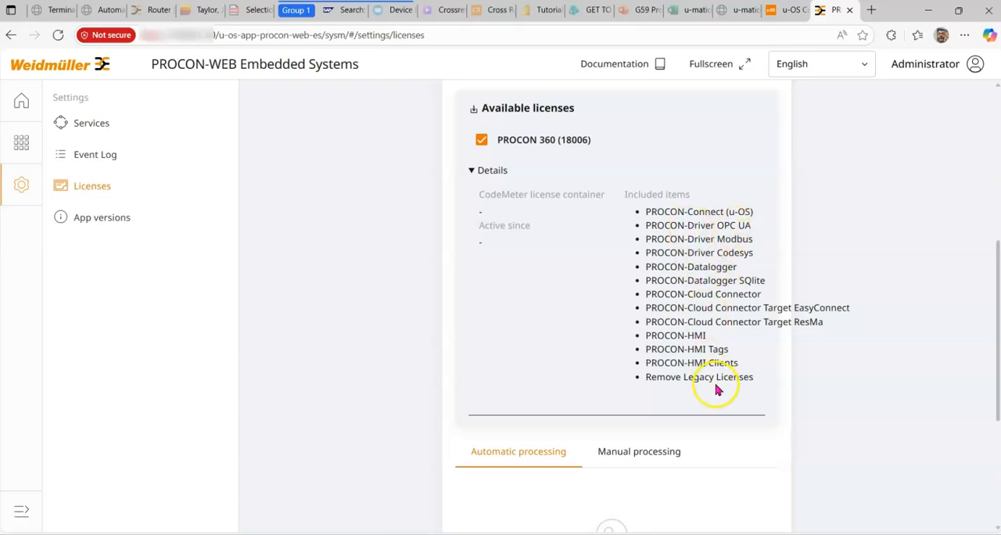
Step: Activate the selected PROCON 360 (18006) license through automatic processing by executing the queued actions
scroll(581, 356, "down", 3)
scroll(581, 356, "up", 2)
scroll(582, 356, "down", 3)
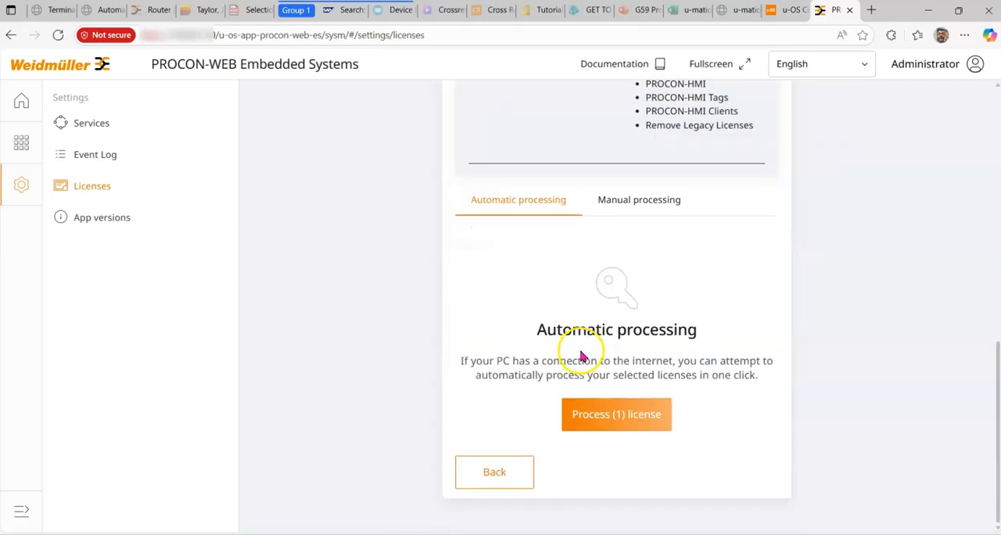
left_click(616, 420)
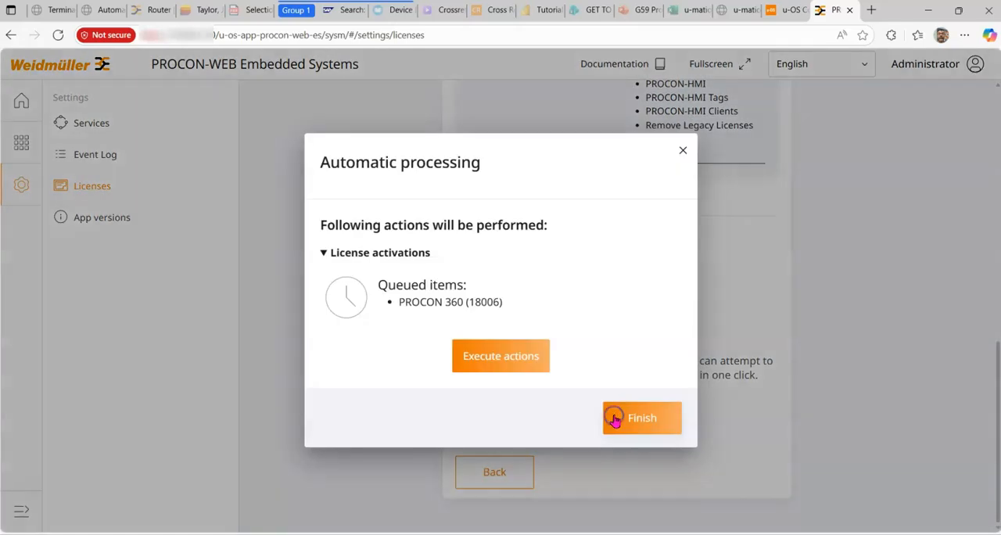
left_click(501, 353)
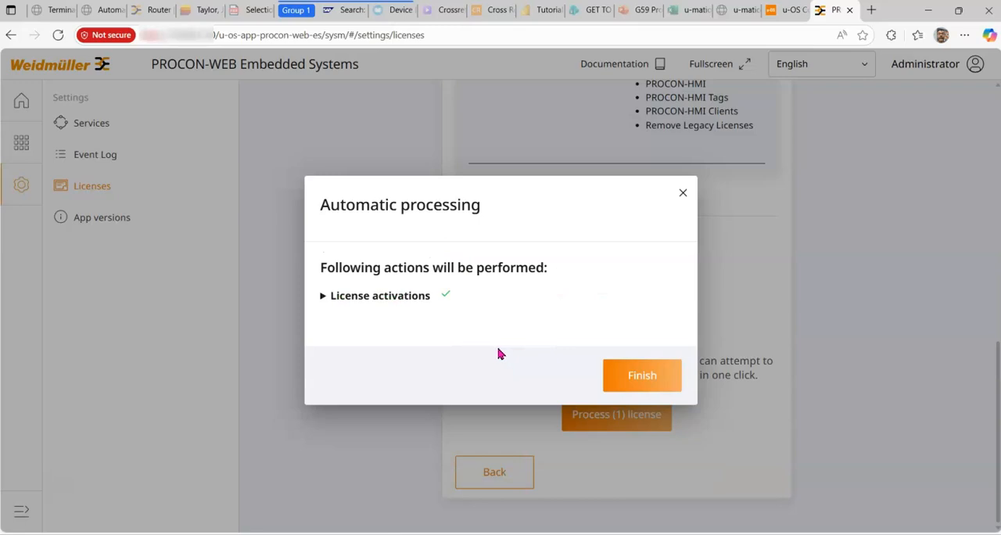
Step: Review the license activation details, finish the automatic processing, and return to the Licenses overview
left_click(323, 296)
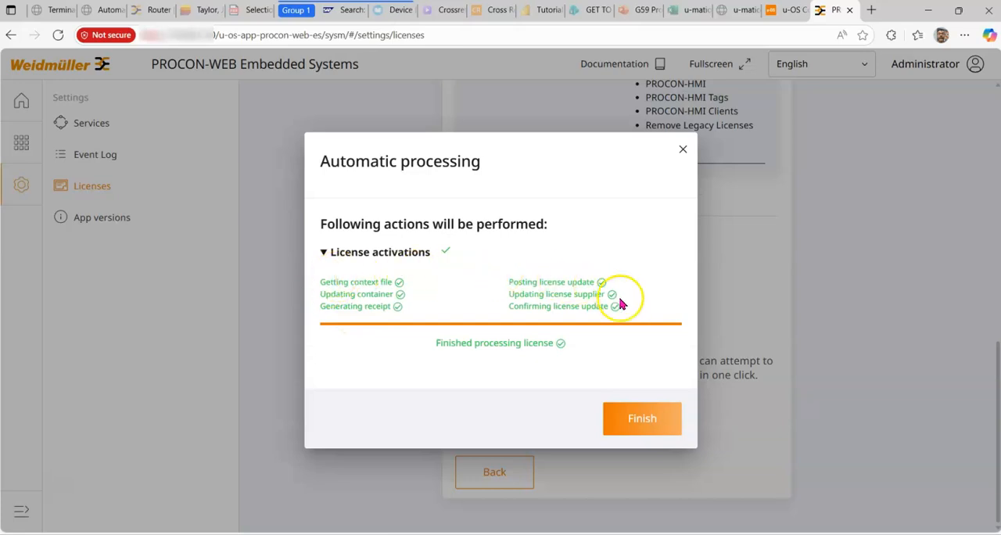
left_click(633, 418)
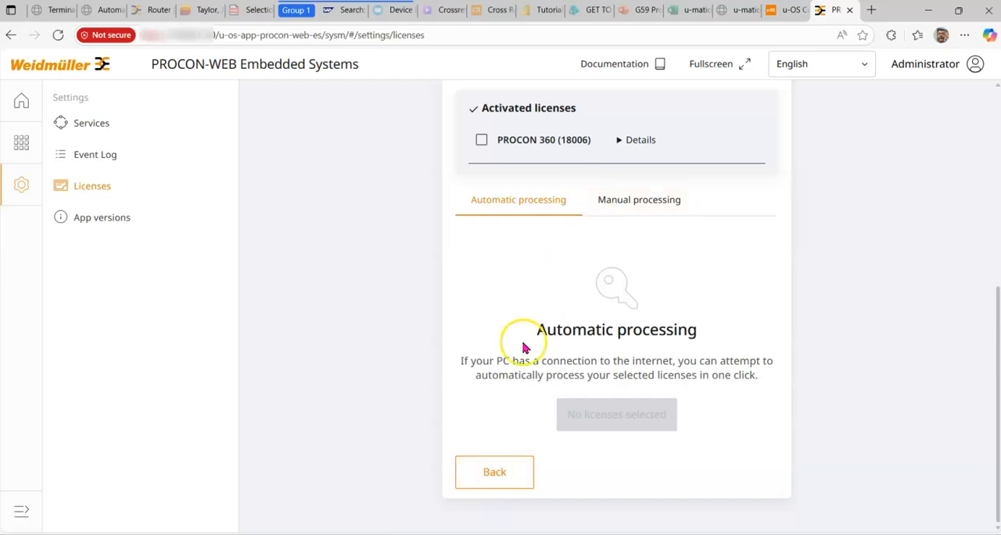
left_click(484, 475)
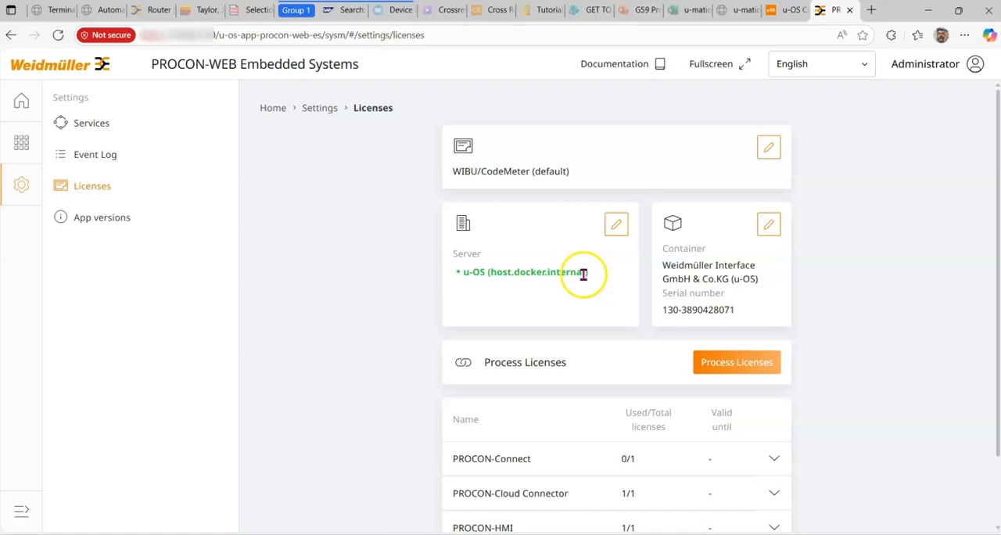
Step: Expand the PROCON-HMI, PROCON-Cloud Connector and PROCON-Connect entries in the license list to examine their included licenses and usage
scroll(496, 420, "down", 1)
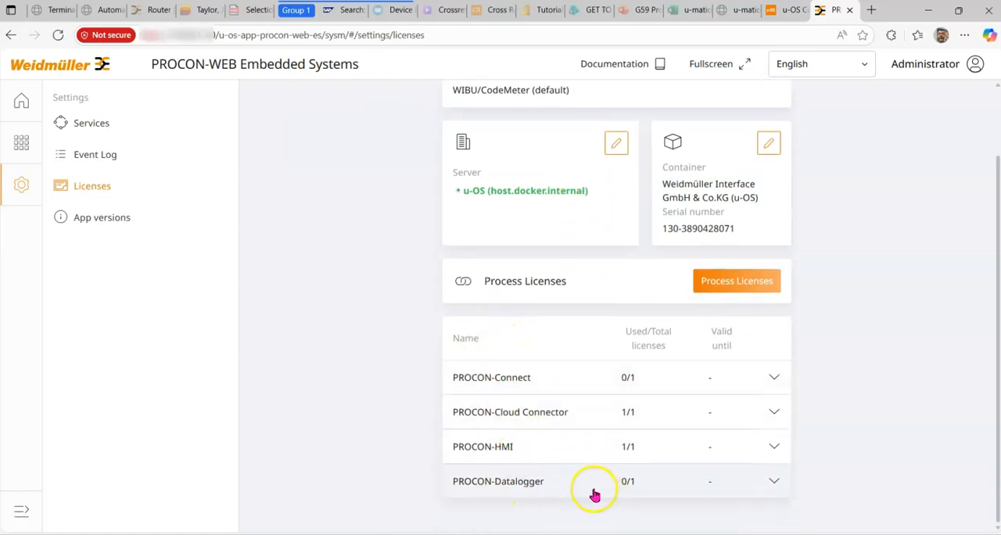
left_click(774, 449)
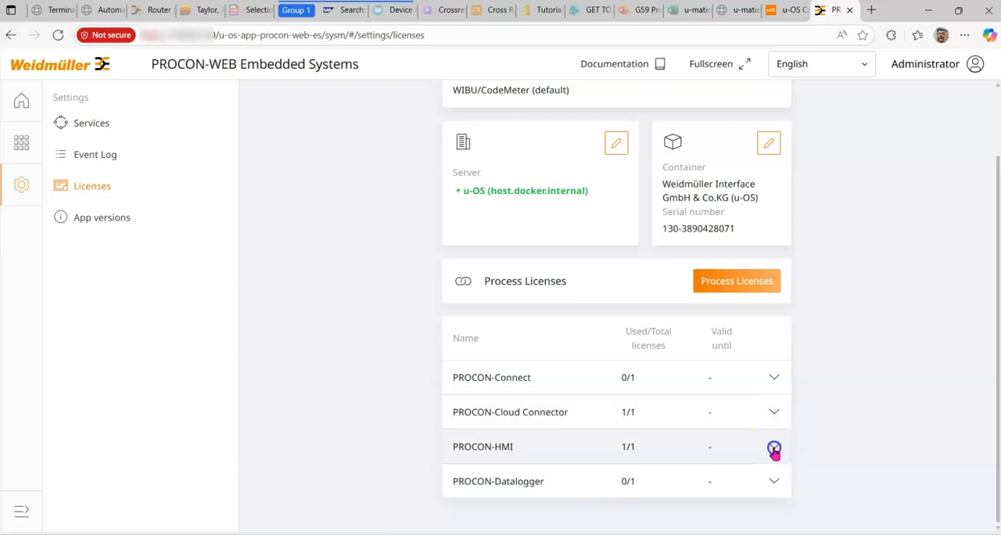
scroll(763, 446, "down", 1)
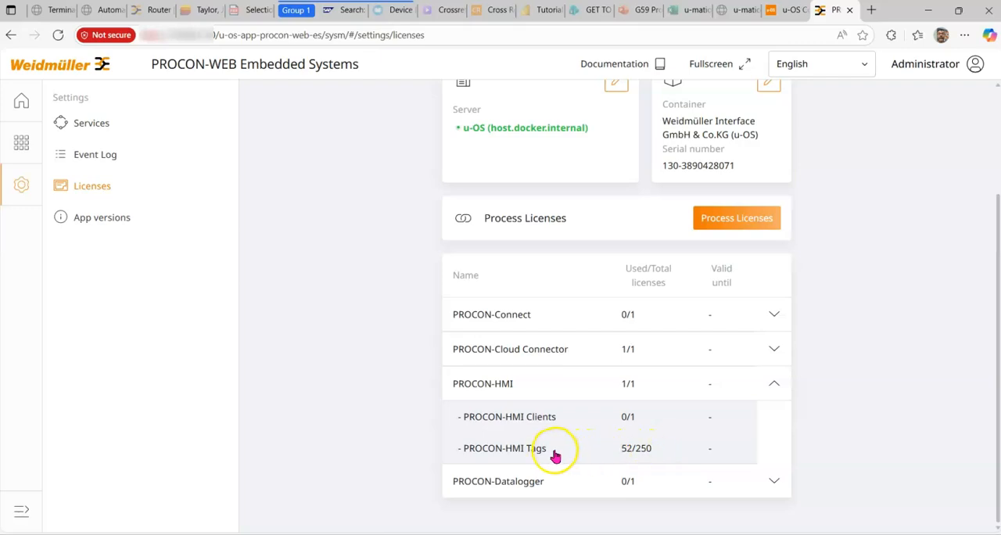
left_click(774, 351)
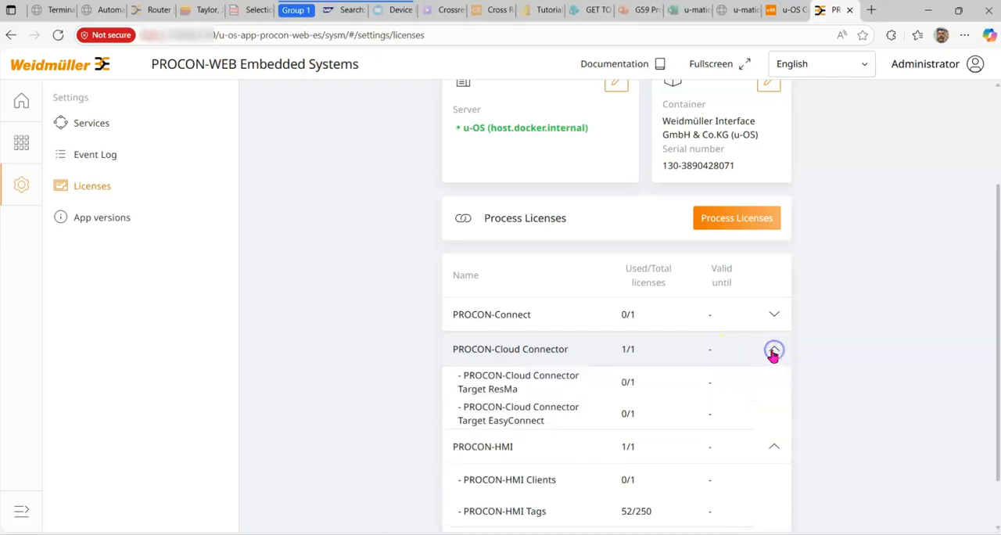
left_click(772, 317)
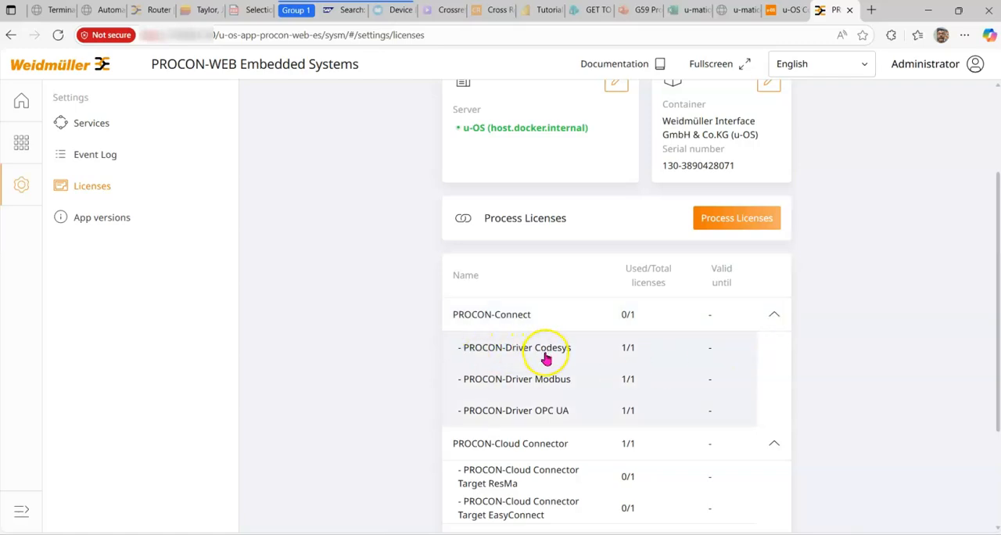
scroll(417, 385, "down", 2)
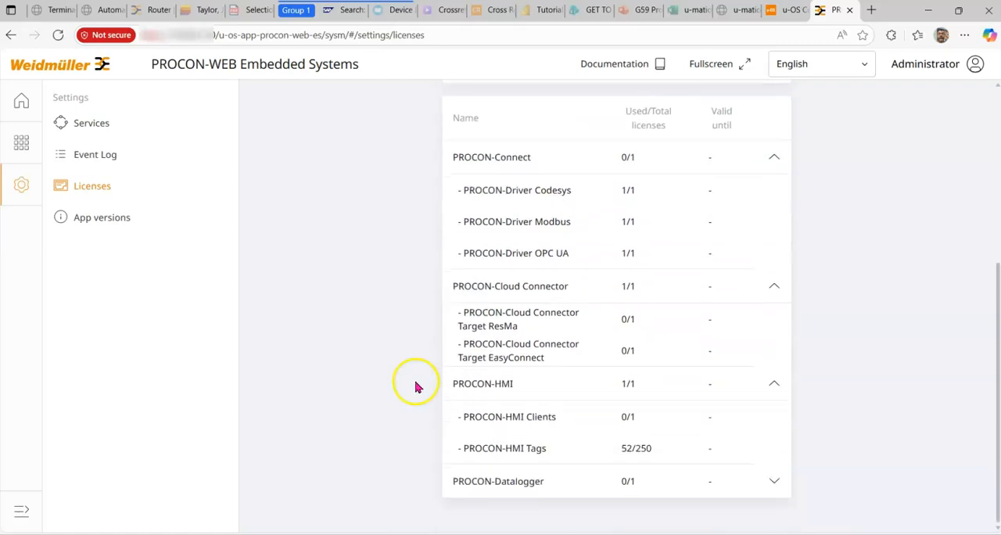